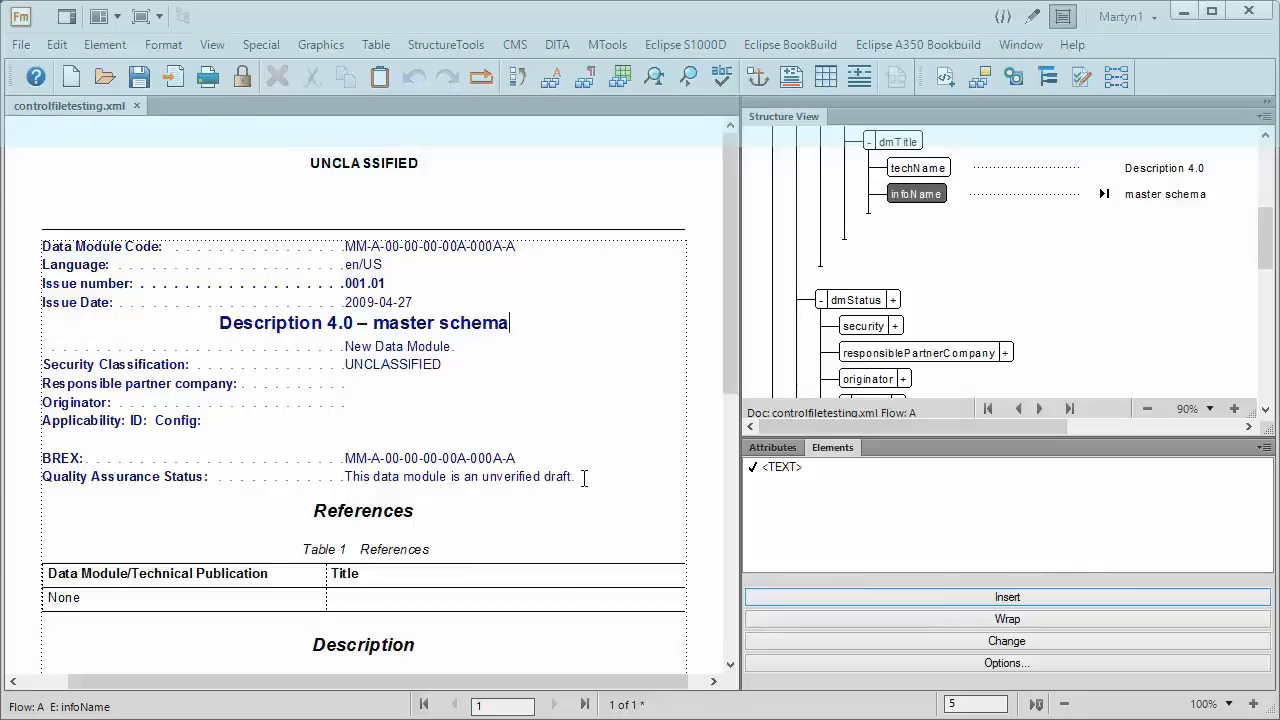
# - Inspect the techName and infoName title elements and expand the dmCode attributes behind the data module code
pyautogui.click(234, 330)
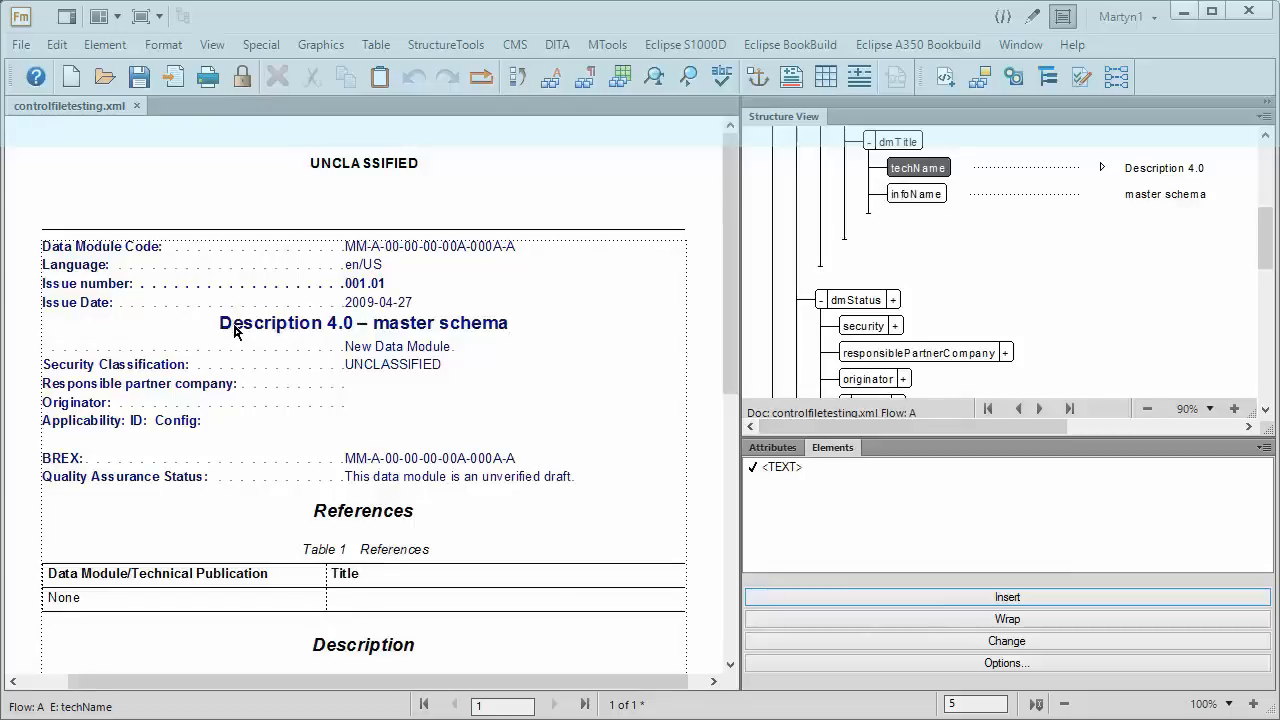
pyautogui.click(390, 322)
pyautogui.click(522, 246)
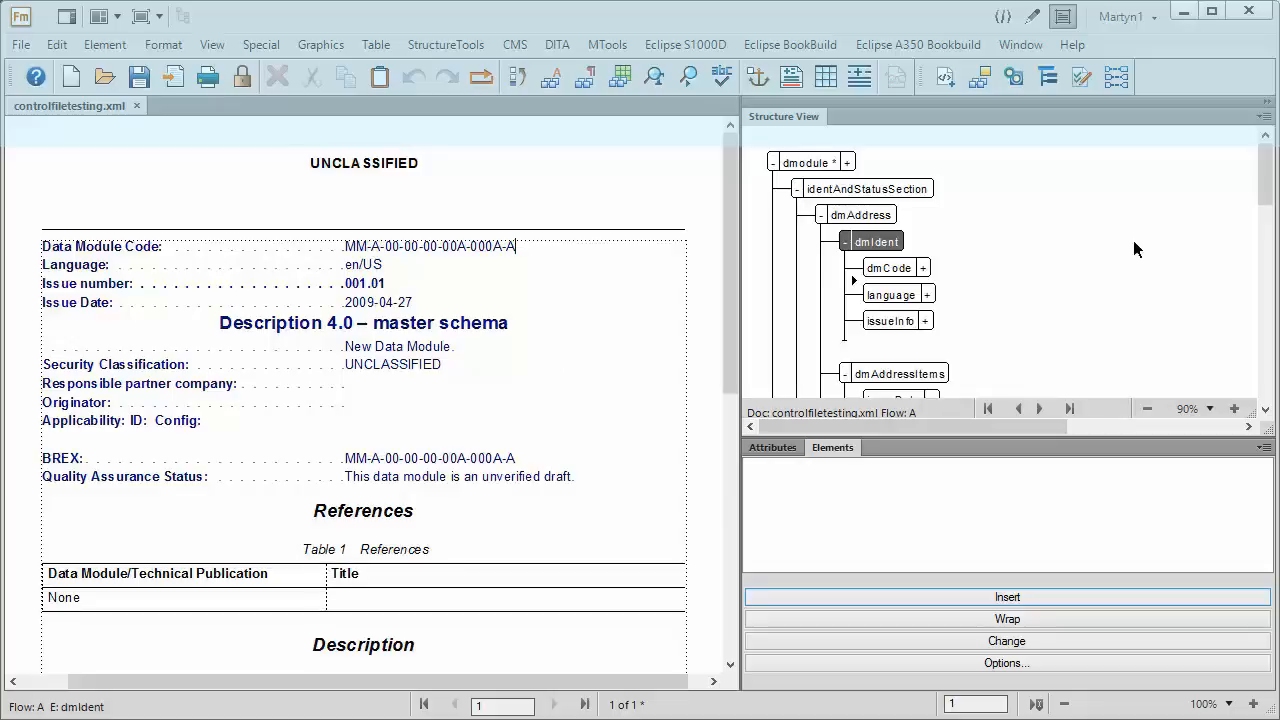
pyautogui.click(924, 268)
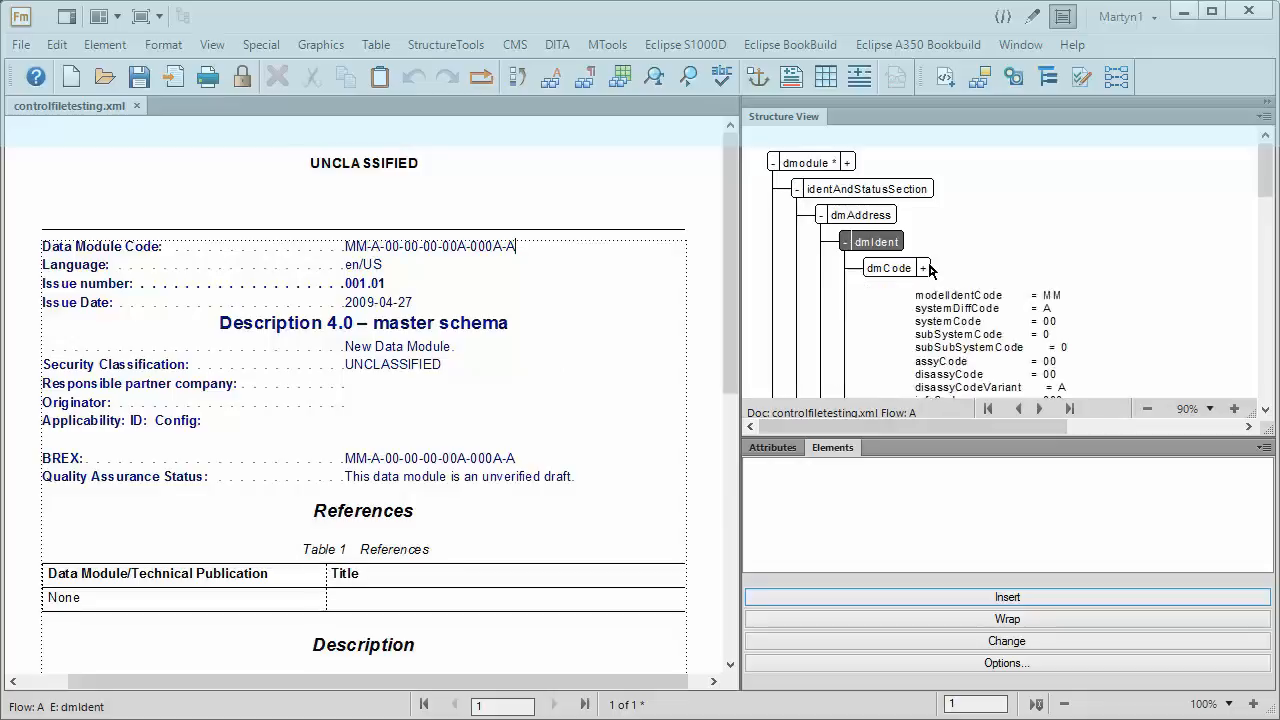
pyautogui.click(966, 310)
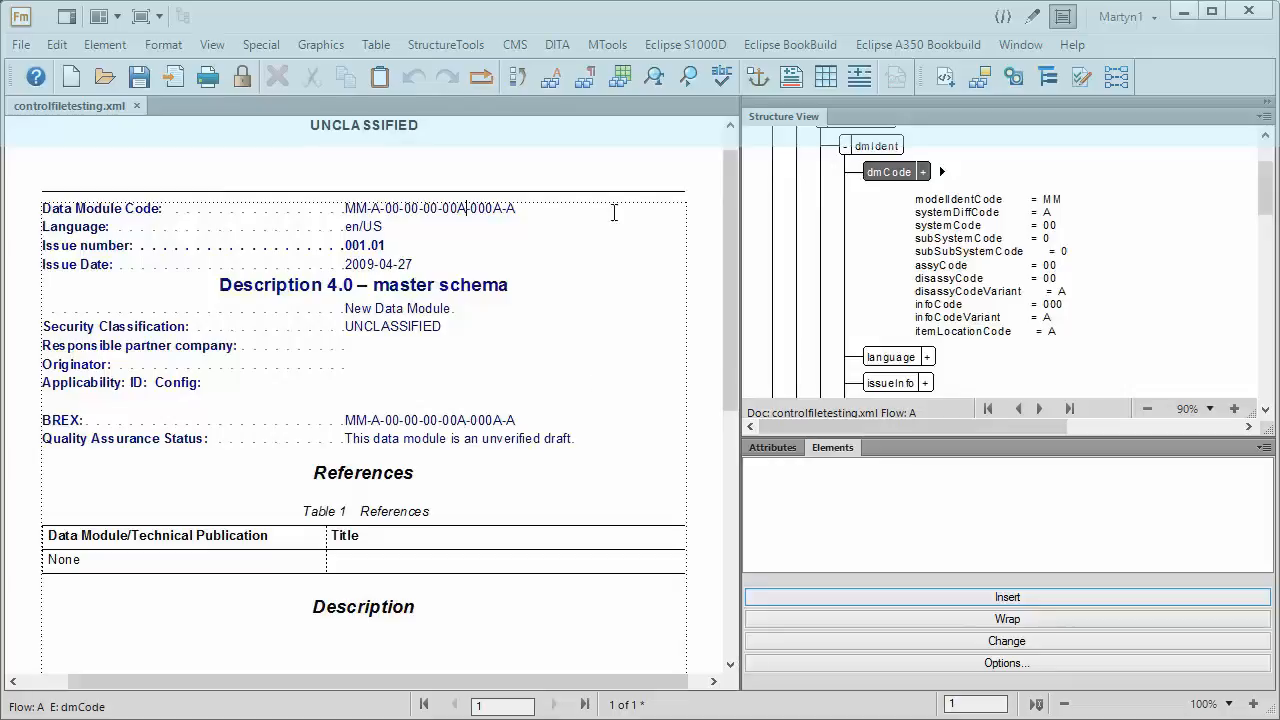
# - Hide the data module's identification and status information (IdStatus) in the document
pyautogui.click(702, 46)
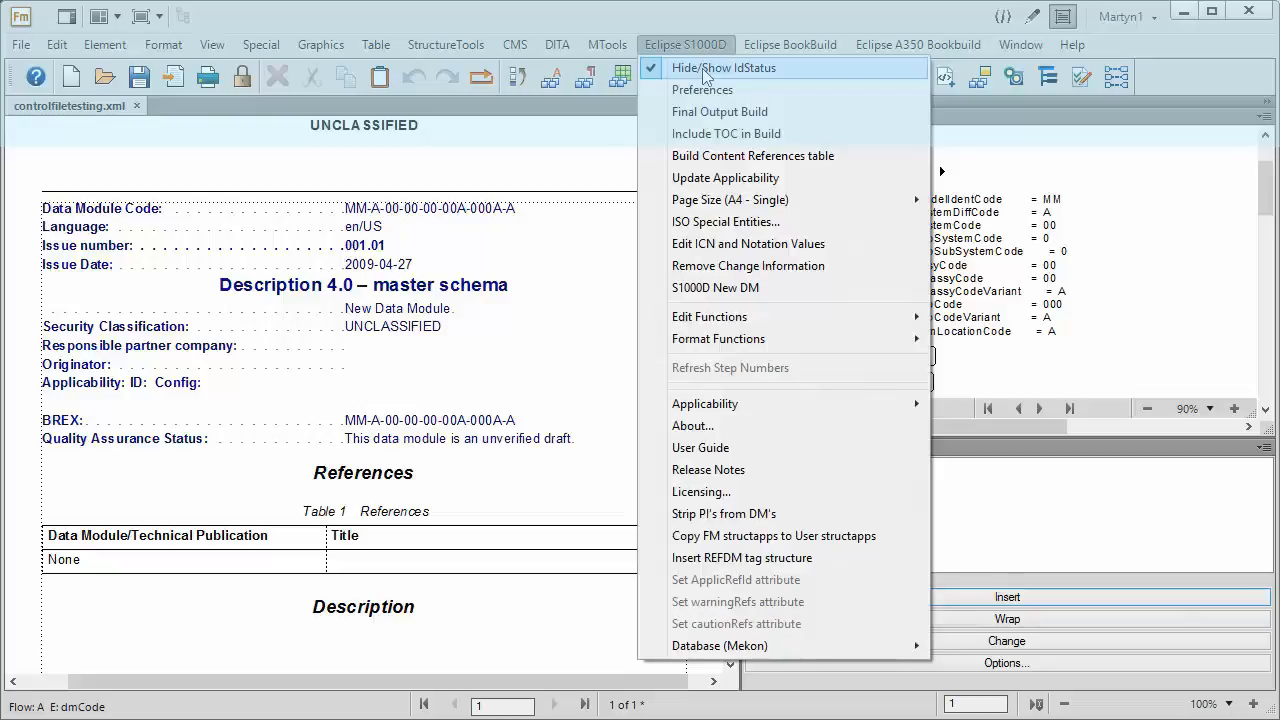
pyautogui.click(706, 68)
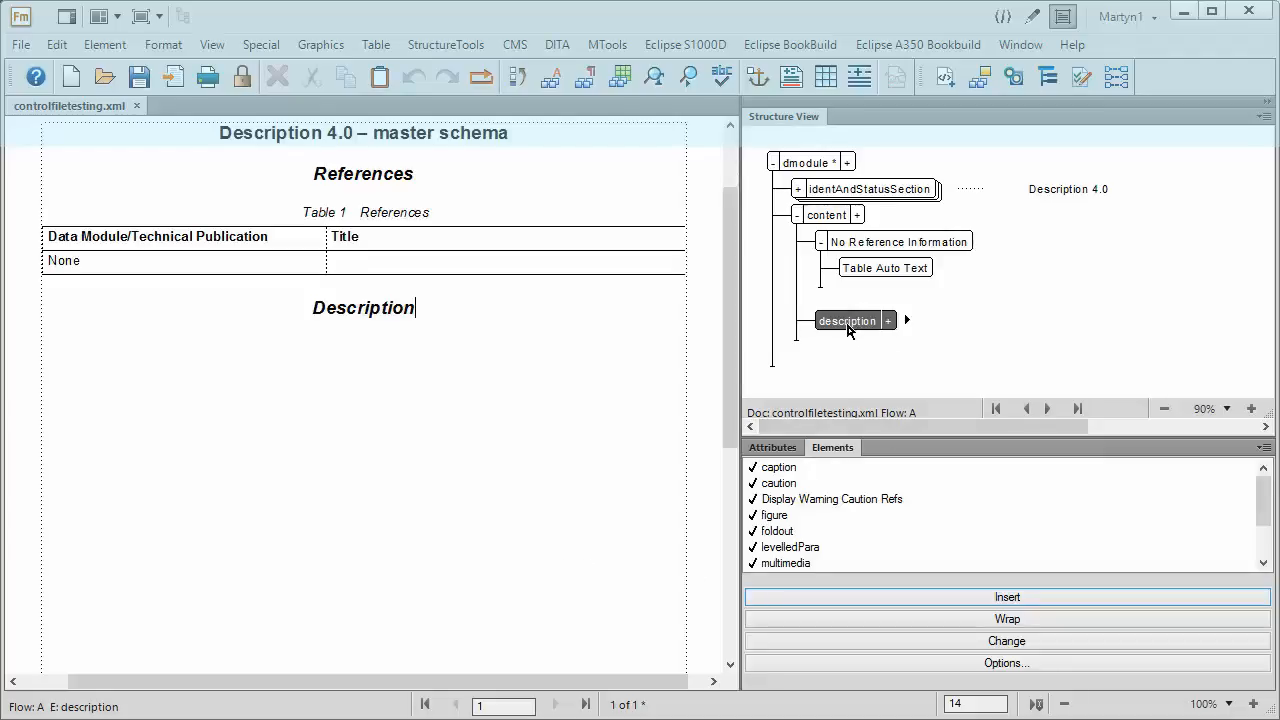
# - Insert a levelledPara in the description element and add a title element reading "First Heading"
pyautogui.scroll(-1, 917, 318)
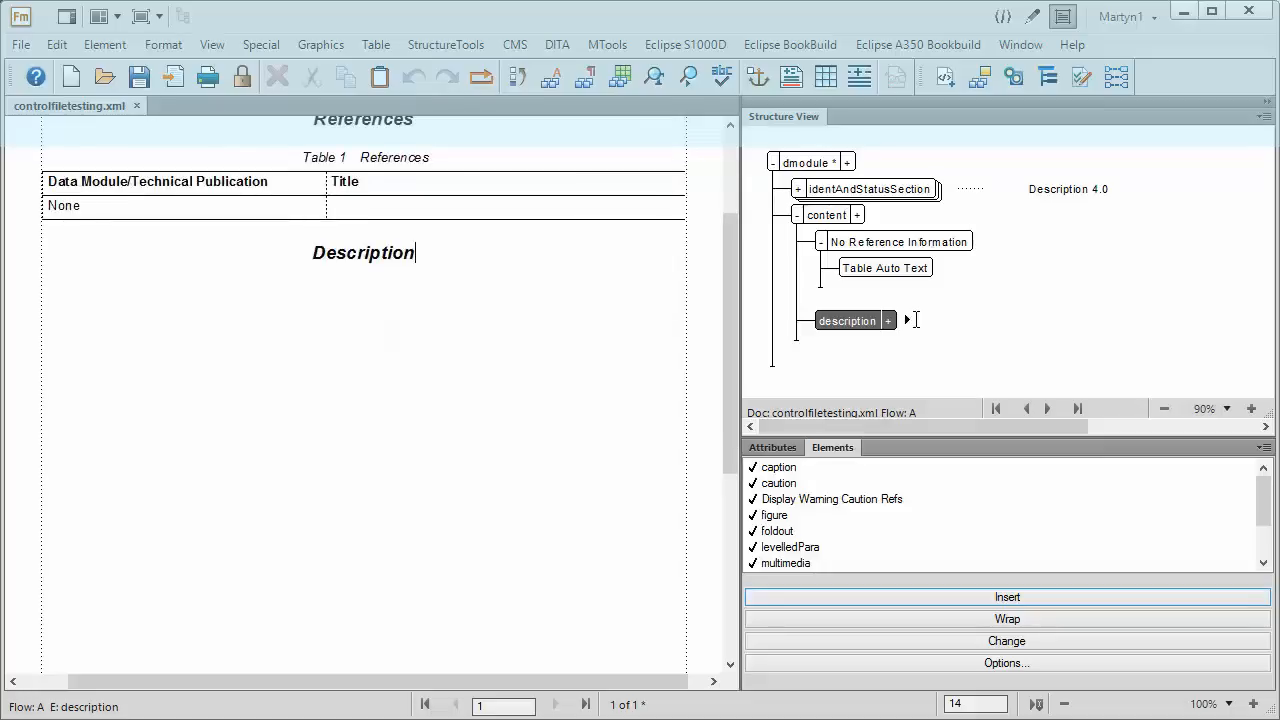
pyautogui.click(800, 547)
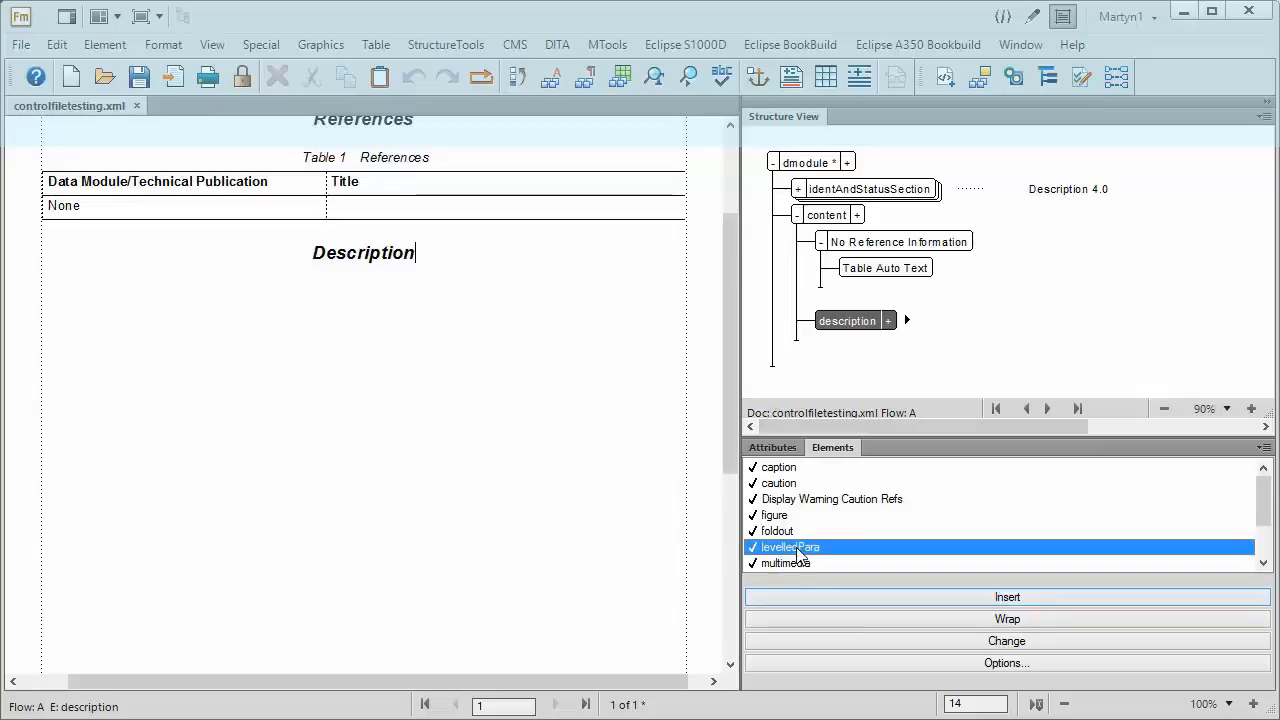
pyautogui.doubleClick(800, 549)
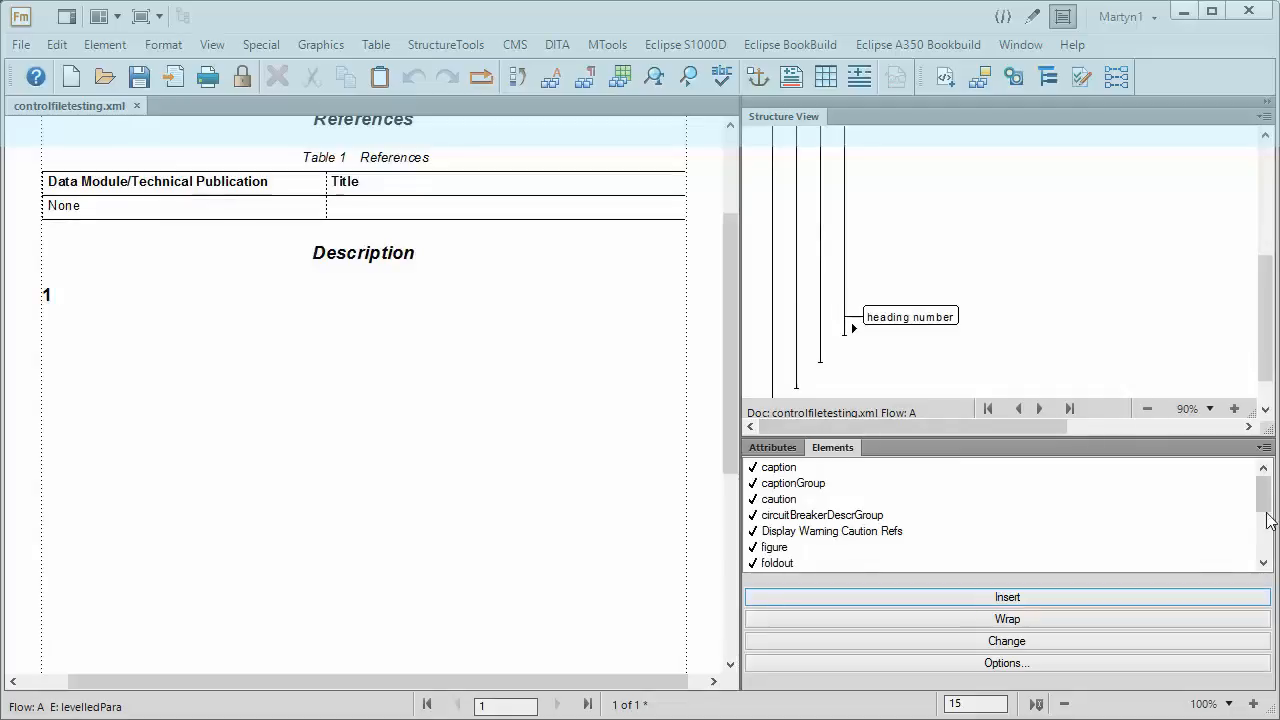
pyautogui.moveTo(1268, 510); pyautogui.dragTo(1262, 556)
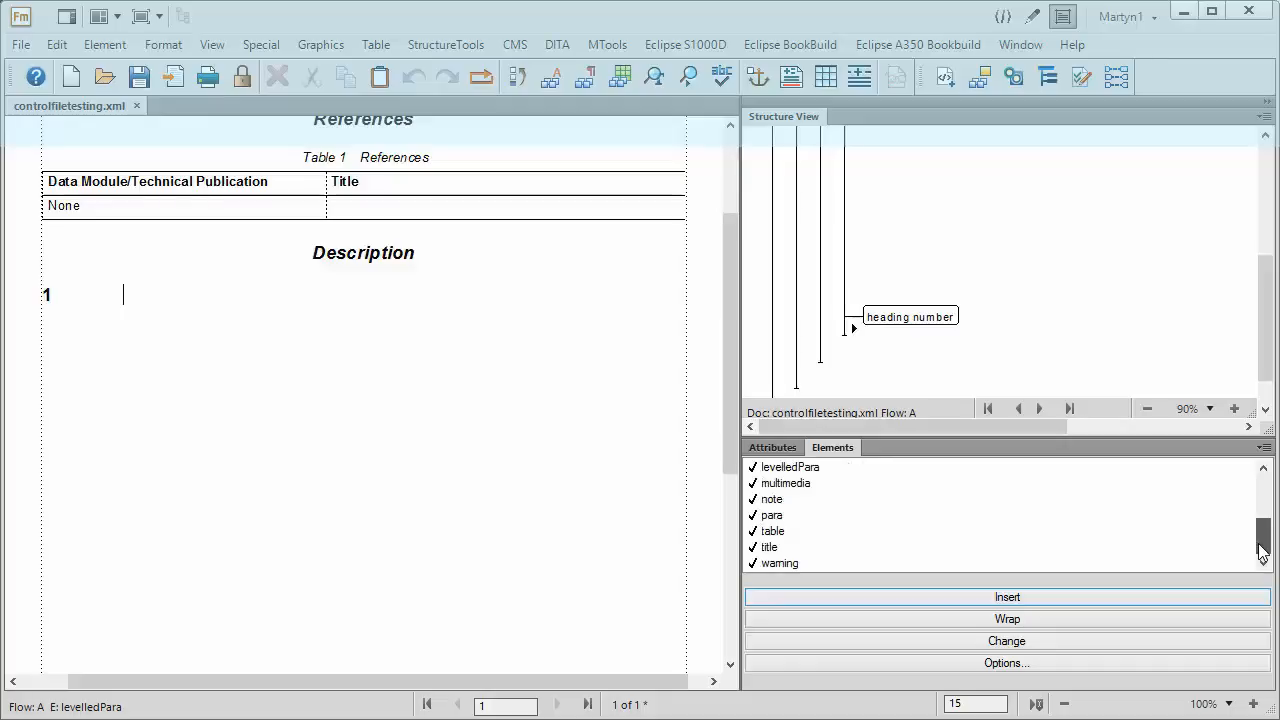
pyautogui.doubleClick(776, 549)
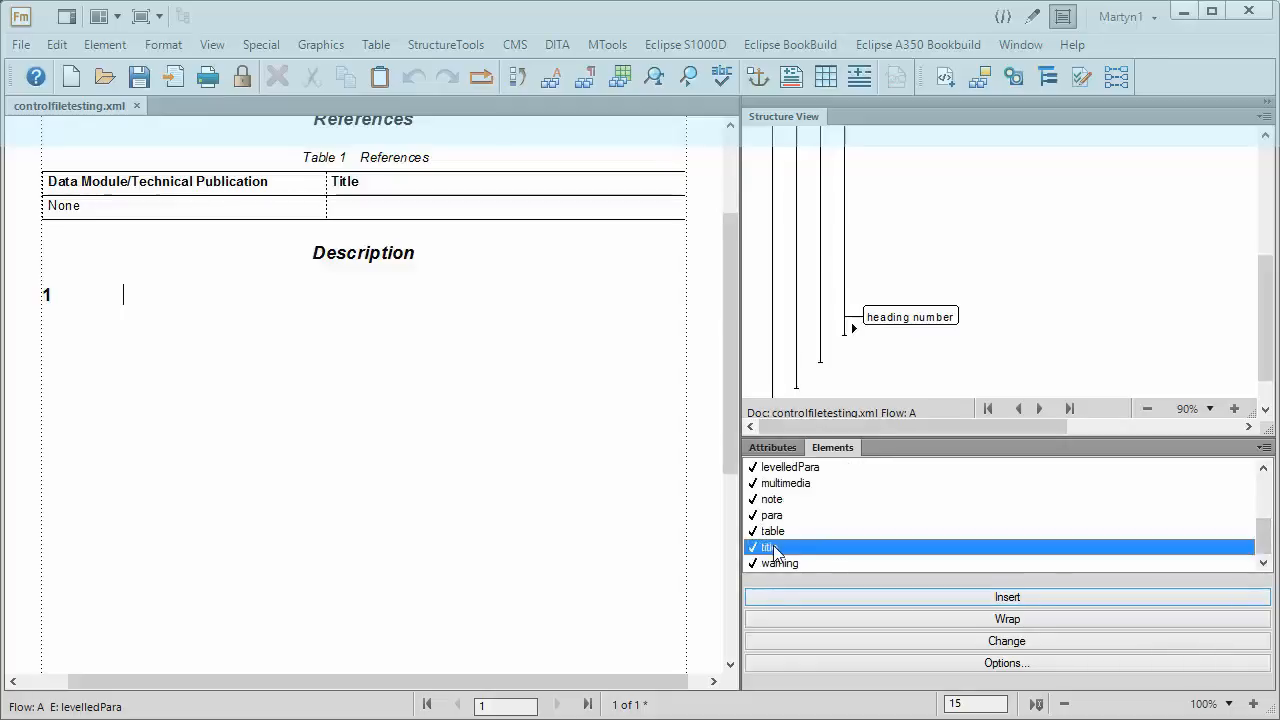
pyautogui.write('F')
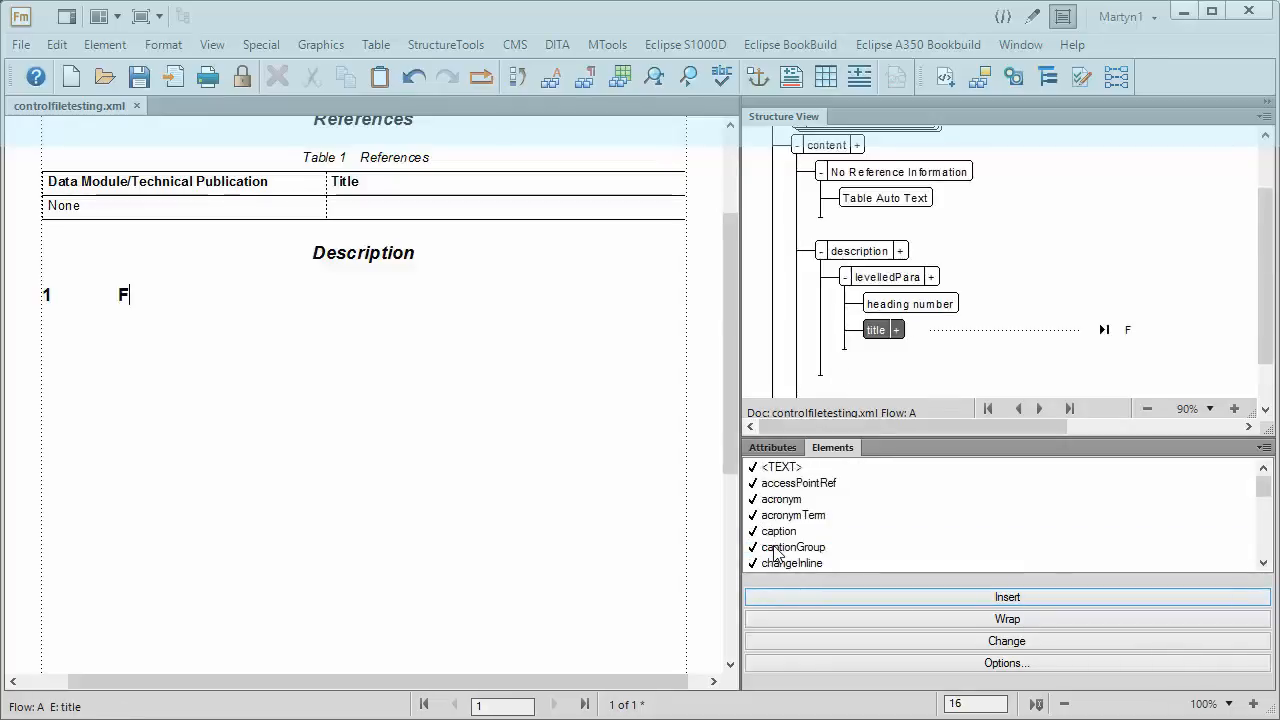
pyautogui.write('irst Heading')
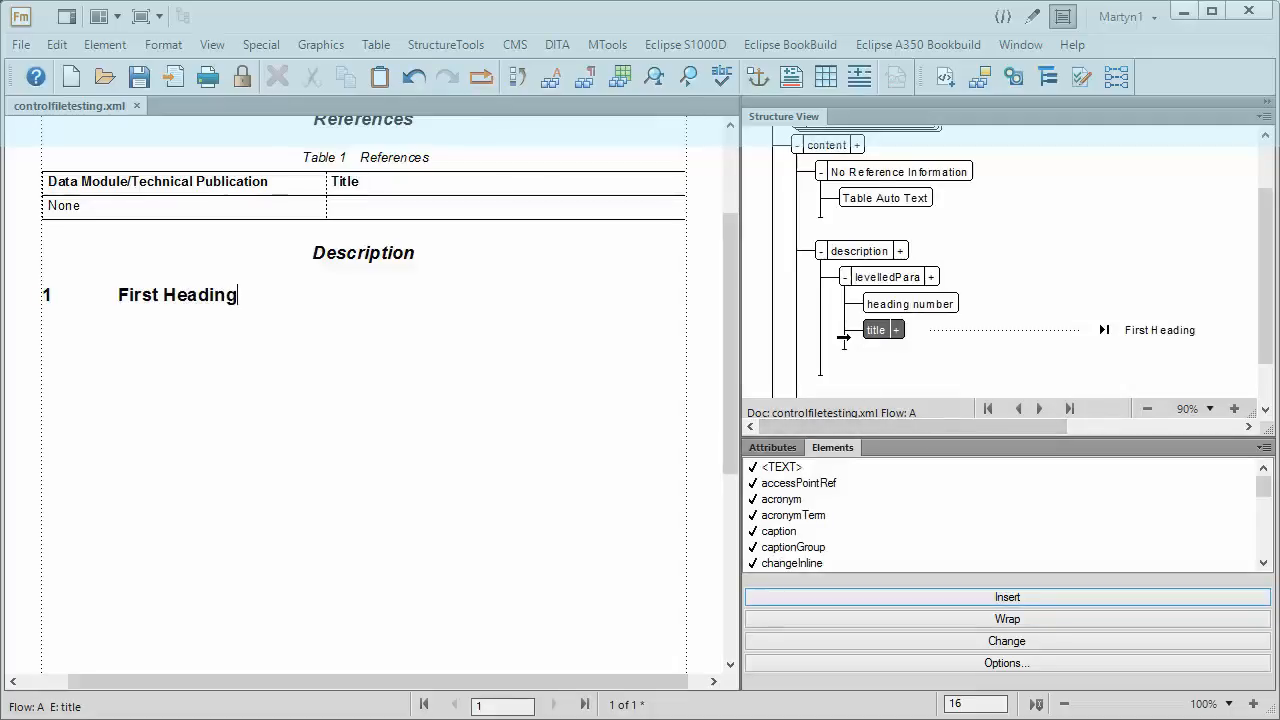
# - Insert a para element below the title with the text "This is the first paragraph in the first section."
pyautogui.click(843, 340)
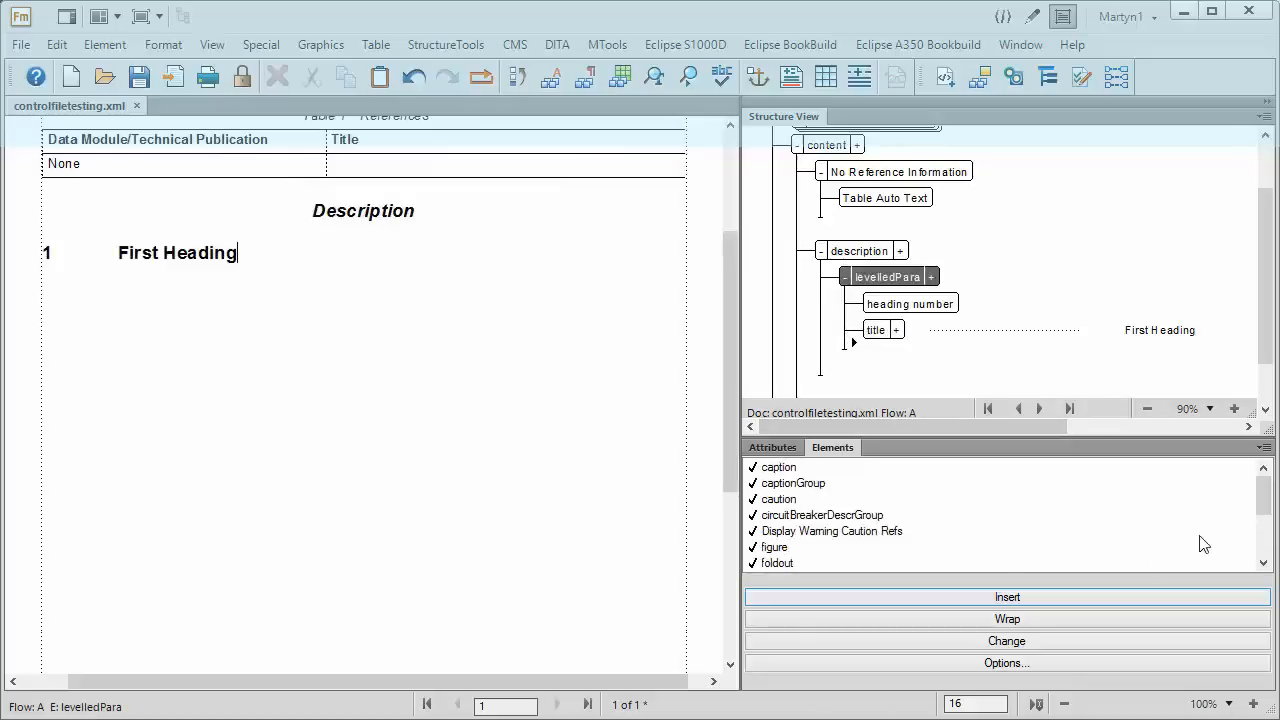
pyautogui.moveTo(1262, 491); pyautogui.dragTo(1266, 535)
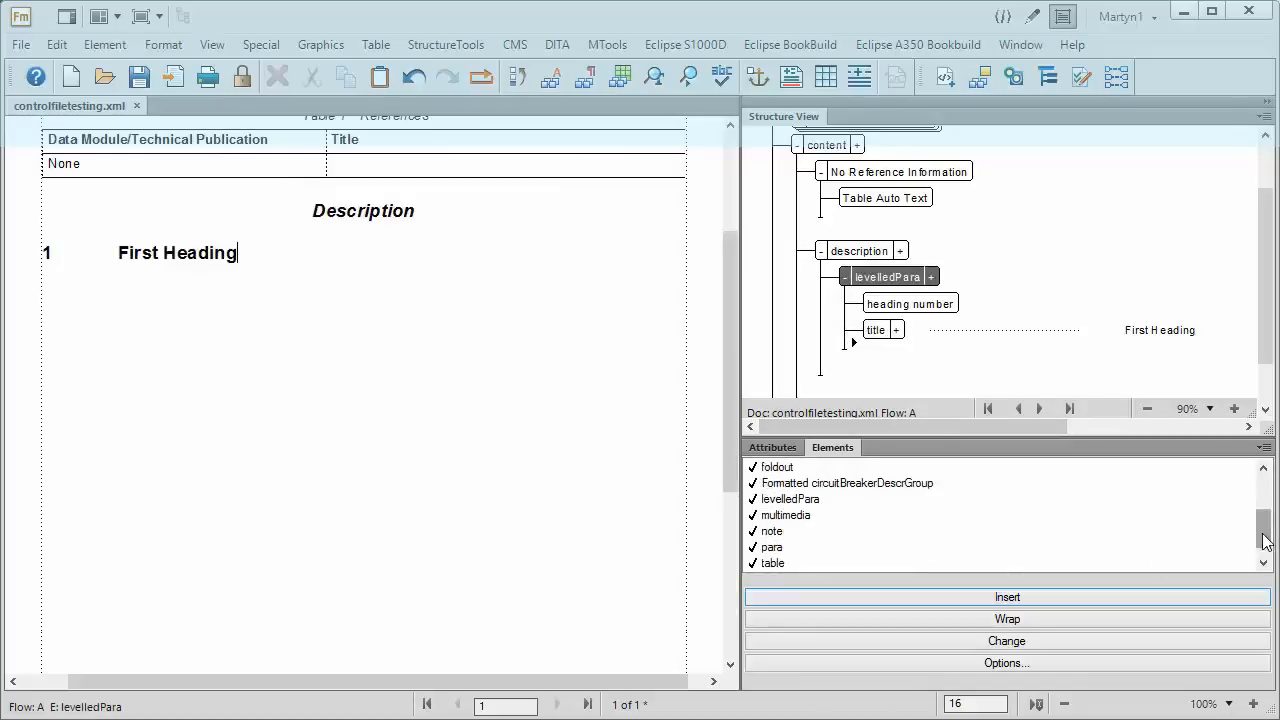
pyautogui.doubleClick(772, 547)
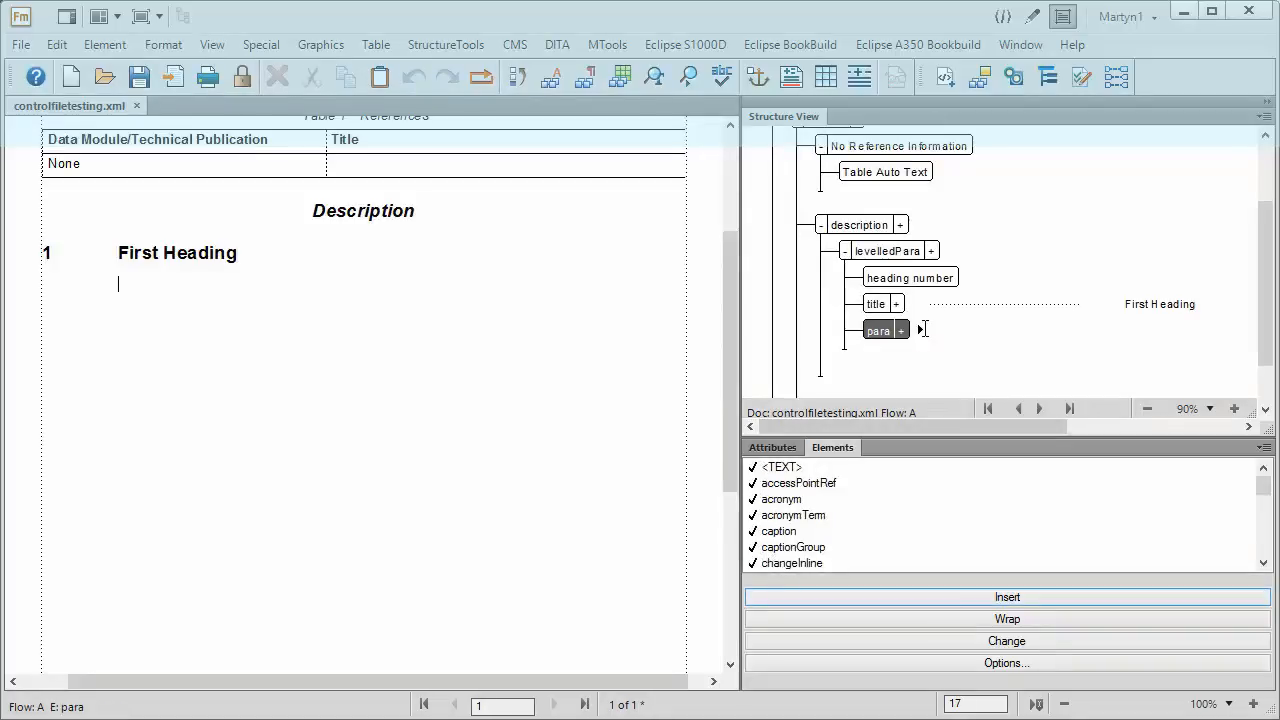
pyautogui.write('T')
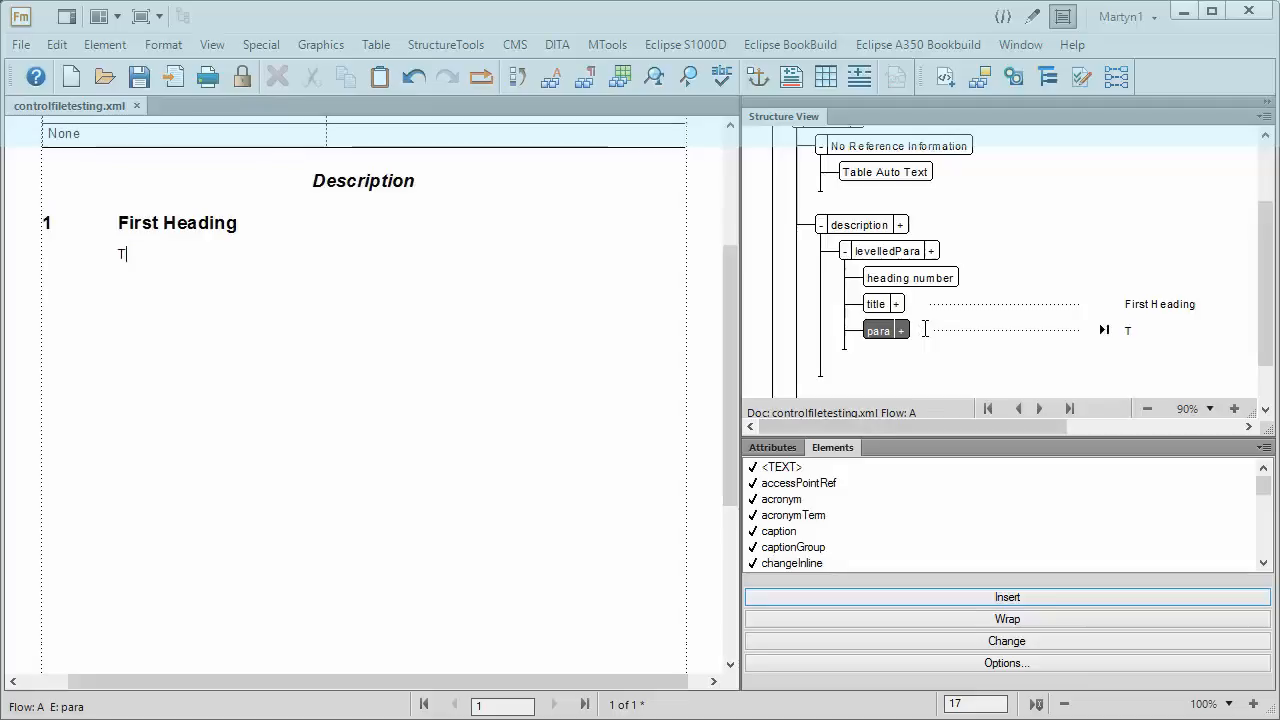
pyautogui.write('his is the first pa')
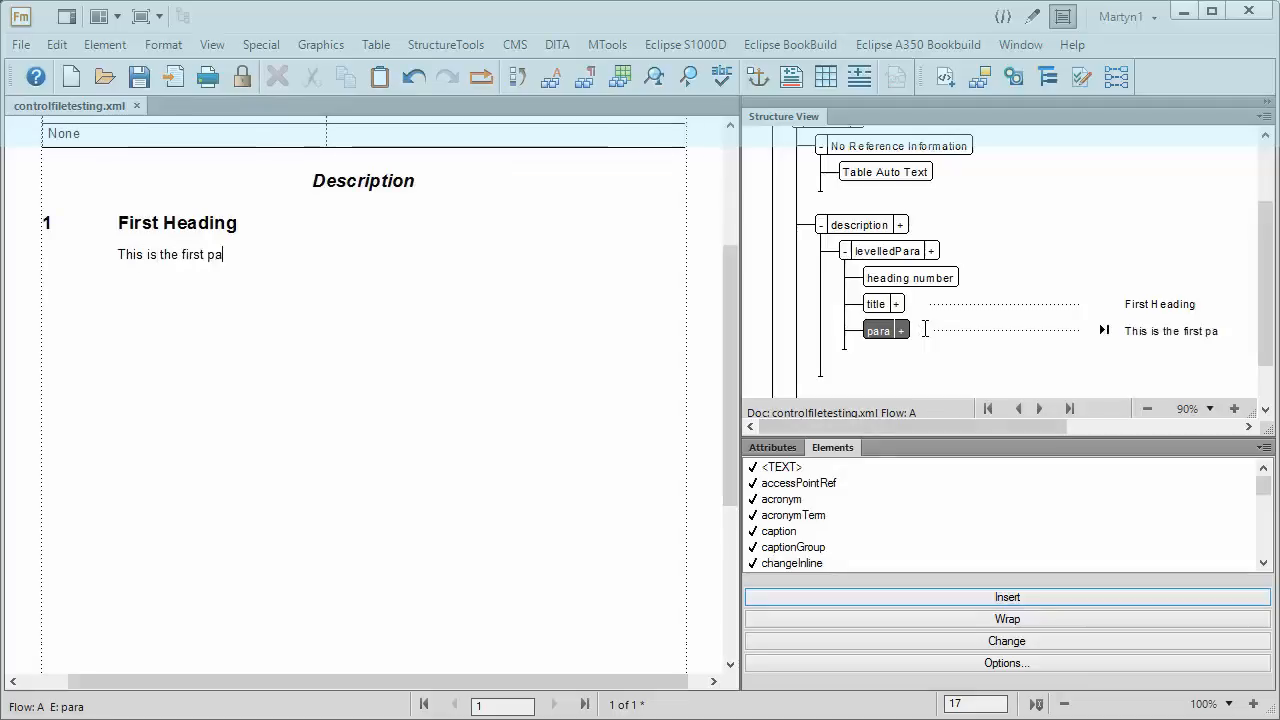
pyautogui.write('ragraph in the ')
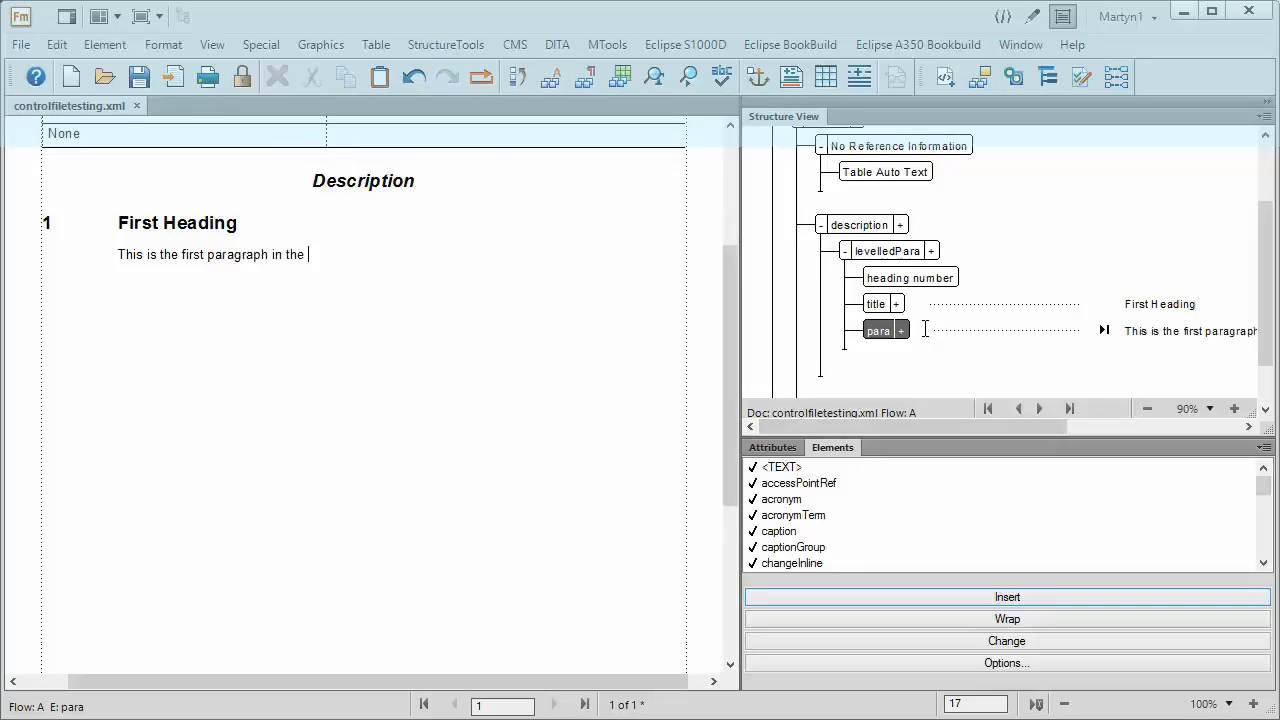
pyautogui.write('first section.')
# - Add a second para element reading "This is the second patragraph in teh first section."
pyautogui.press('Return')
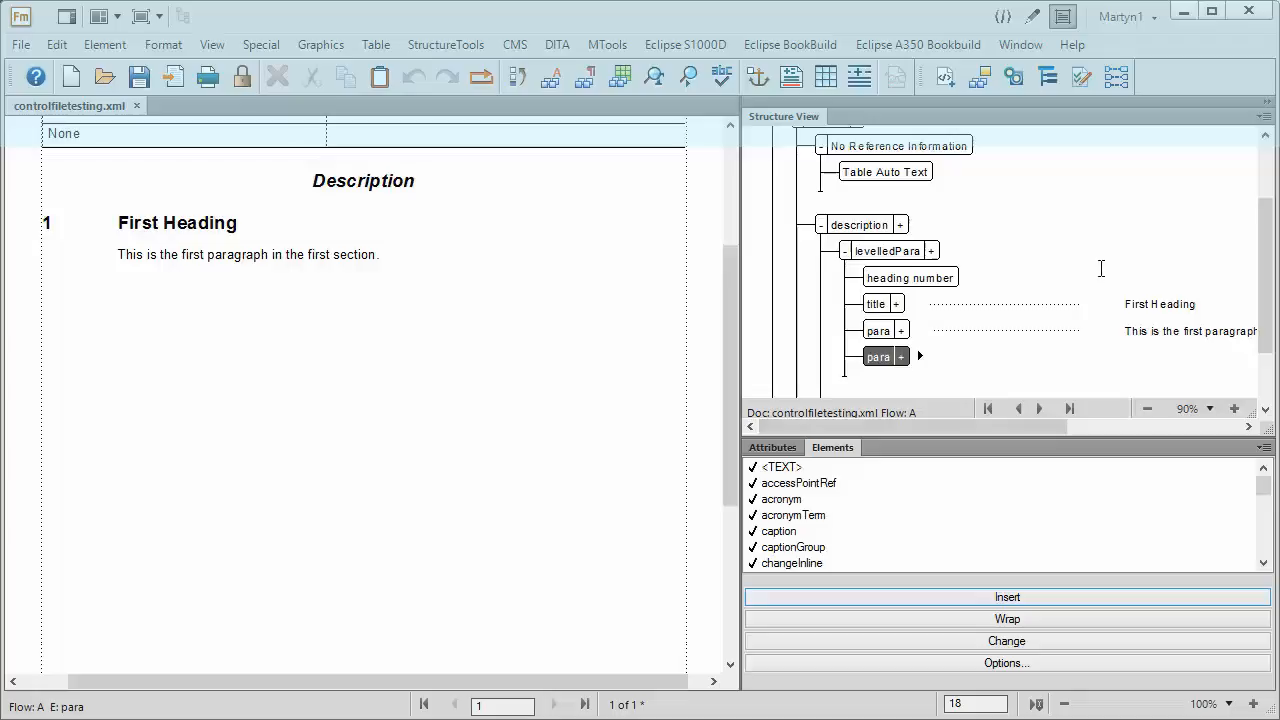
pyautogui.write('This is')
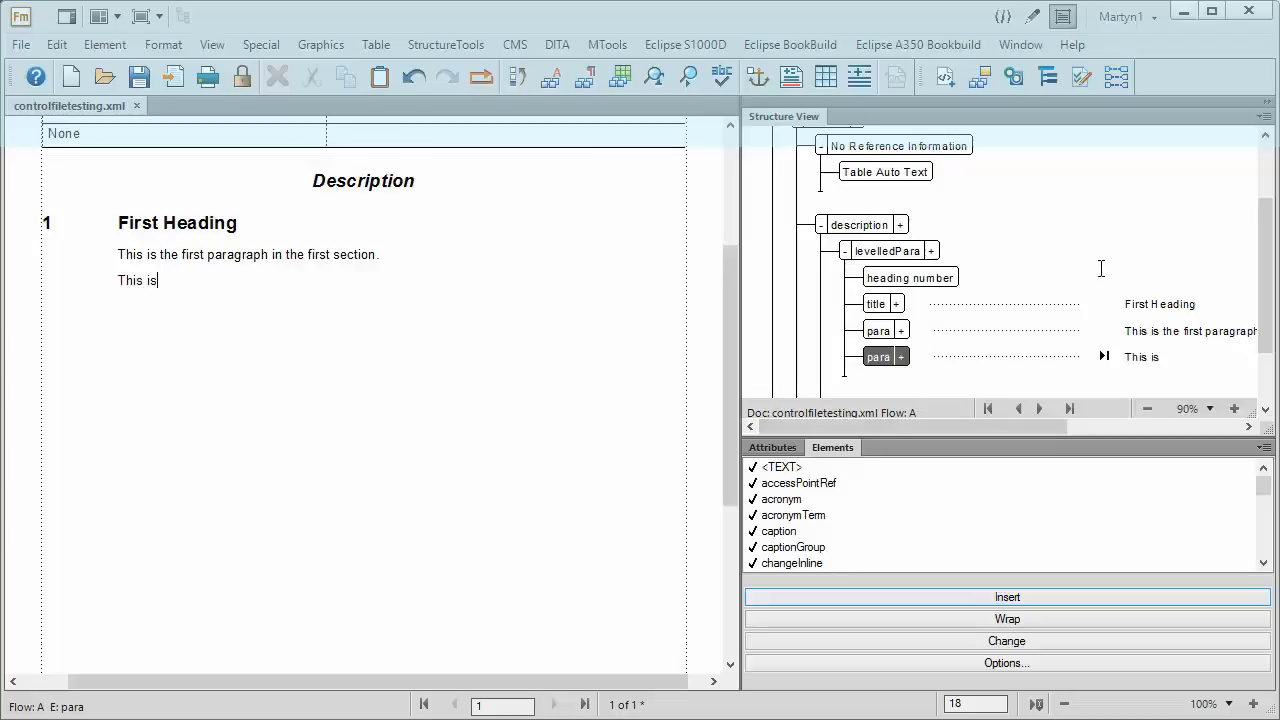
pyautogui.write(' the second patra')
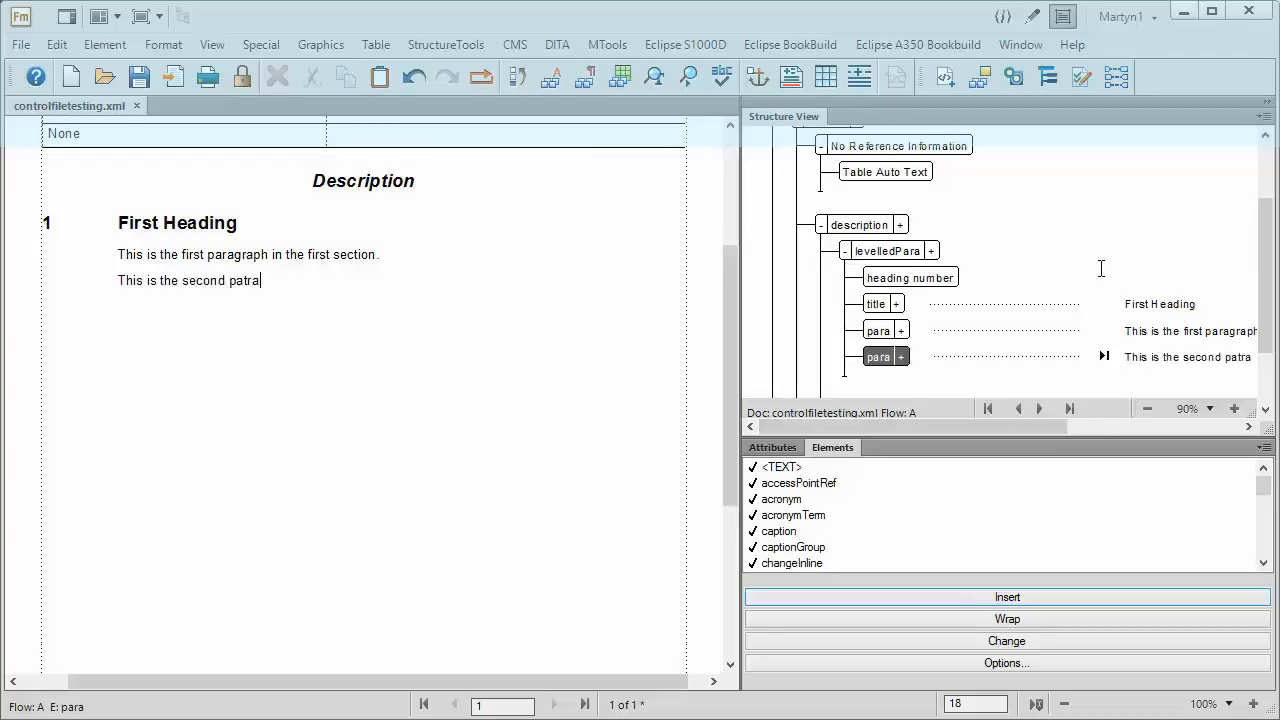
pyautogui.write('graph in teh first section.')
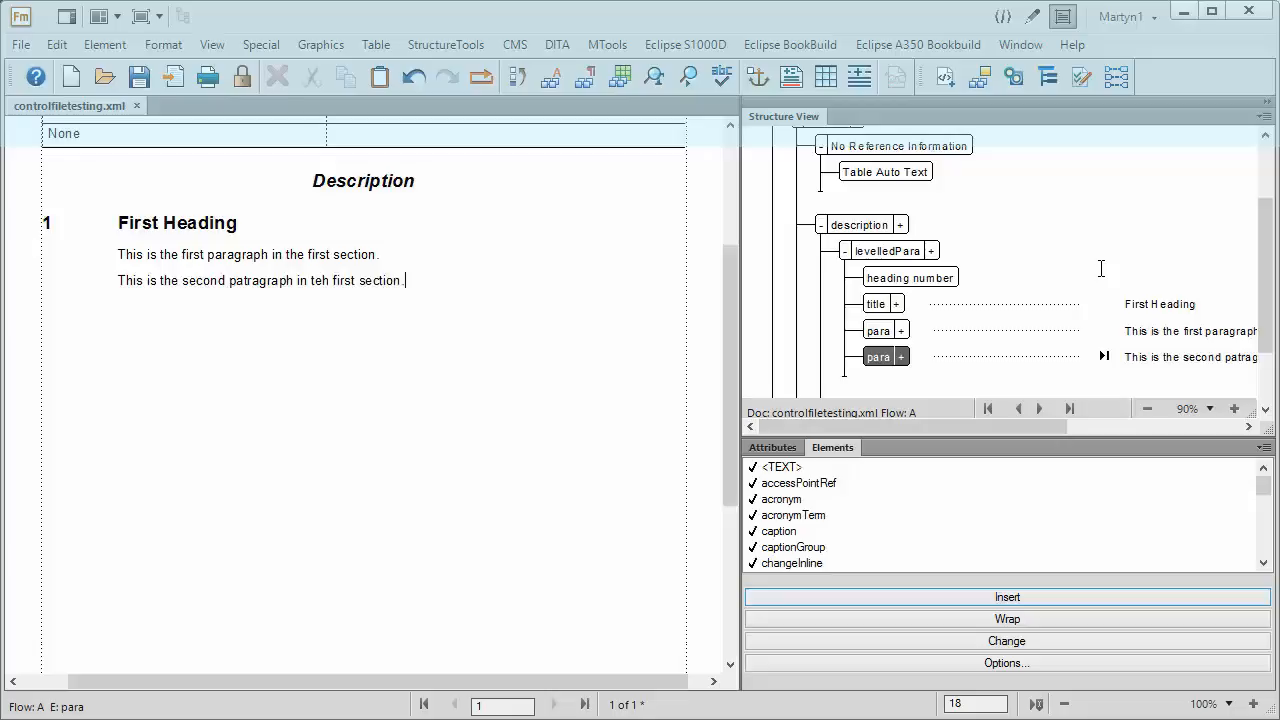
# - Add a third para element reading "This is the third paragraph"
pyautogui.press('Return')
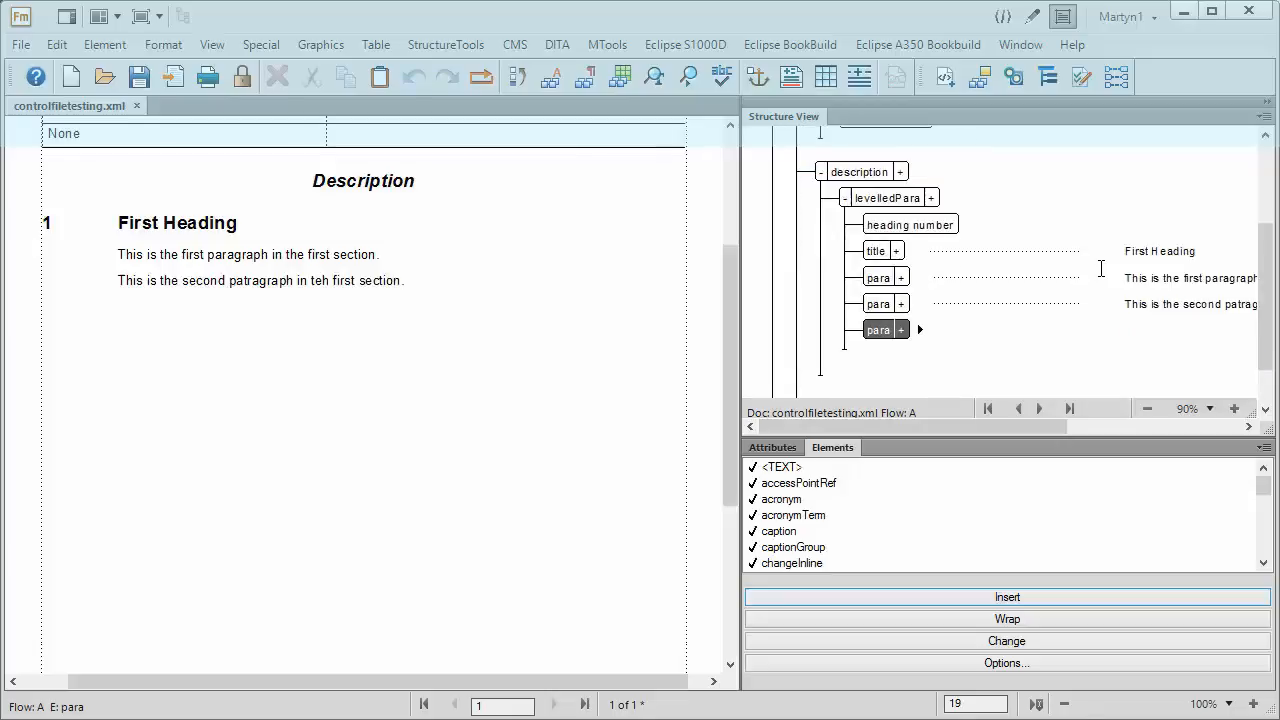
pyautogui.write('This is the tyh')
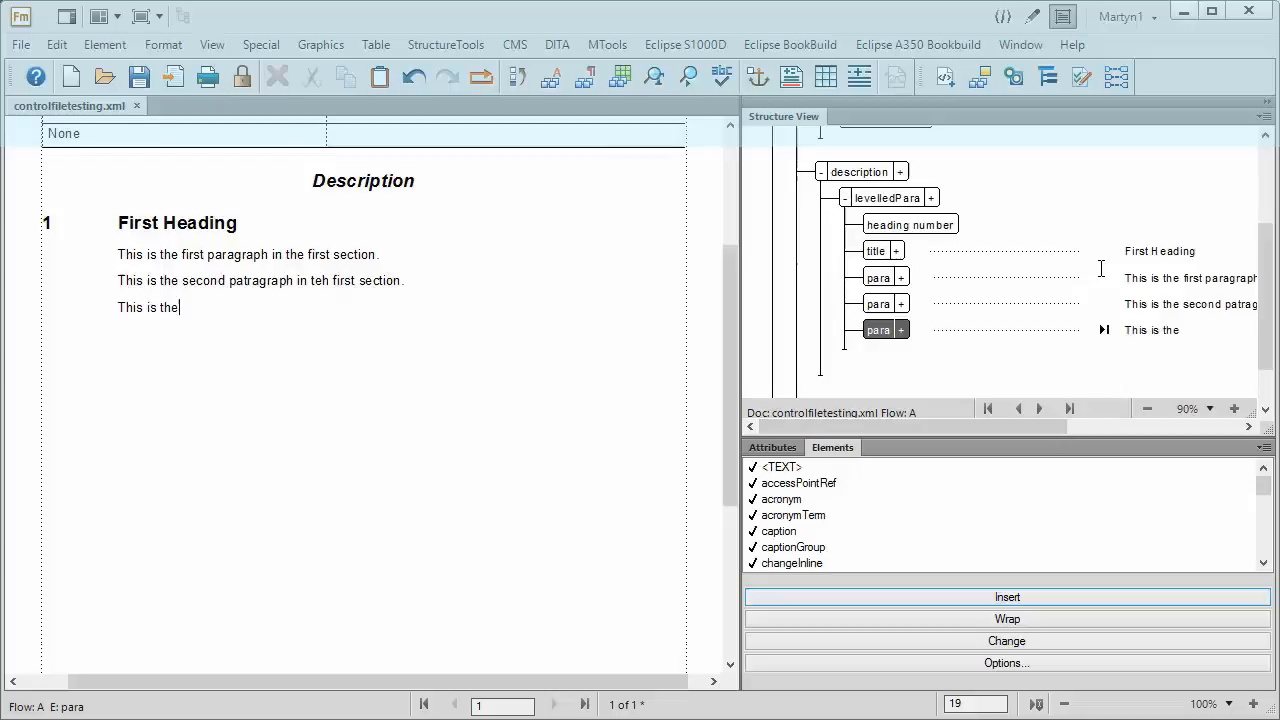
pyautogui.press('BackSpace')
pyautogui.press('BackSpace')
pyautogui.write('hird paragraph')
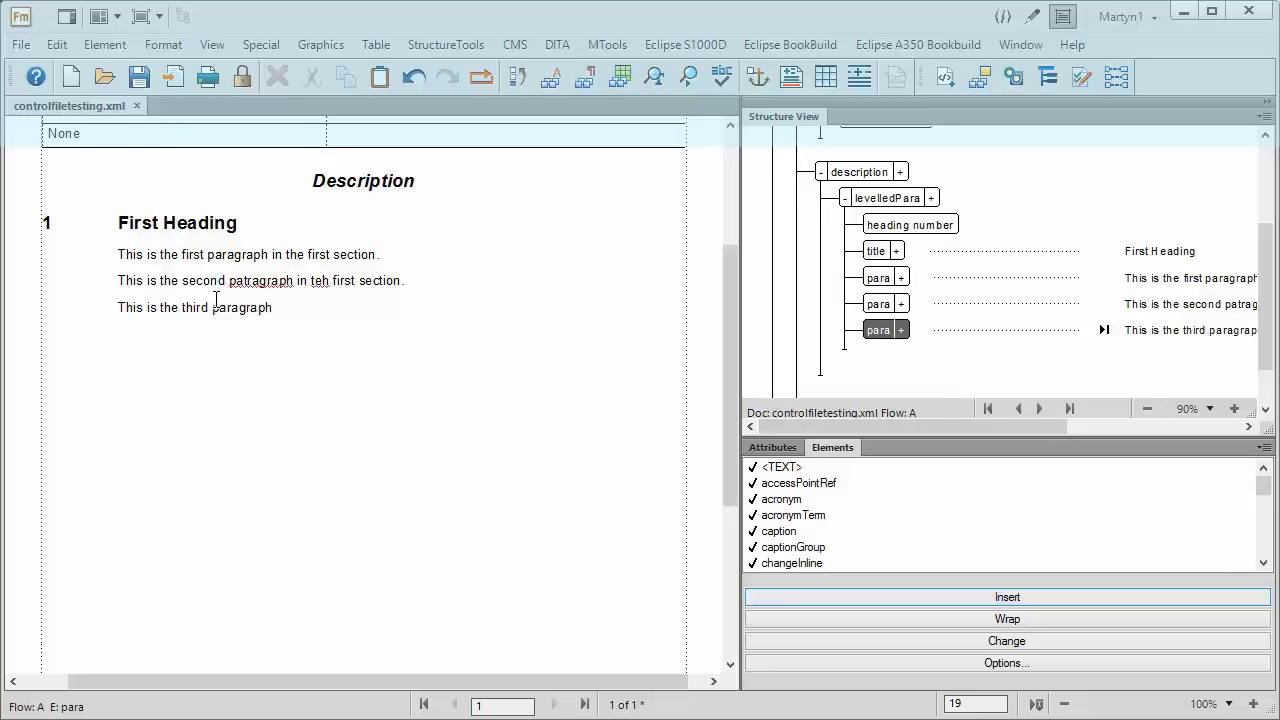
# - Save the data module as S1000D XML and dismiss the save confirmation
pyautogui.click(20, 46)
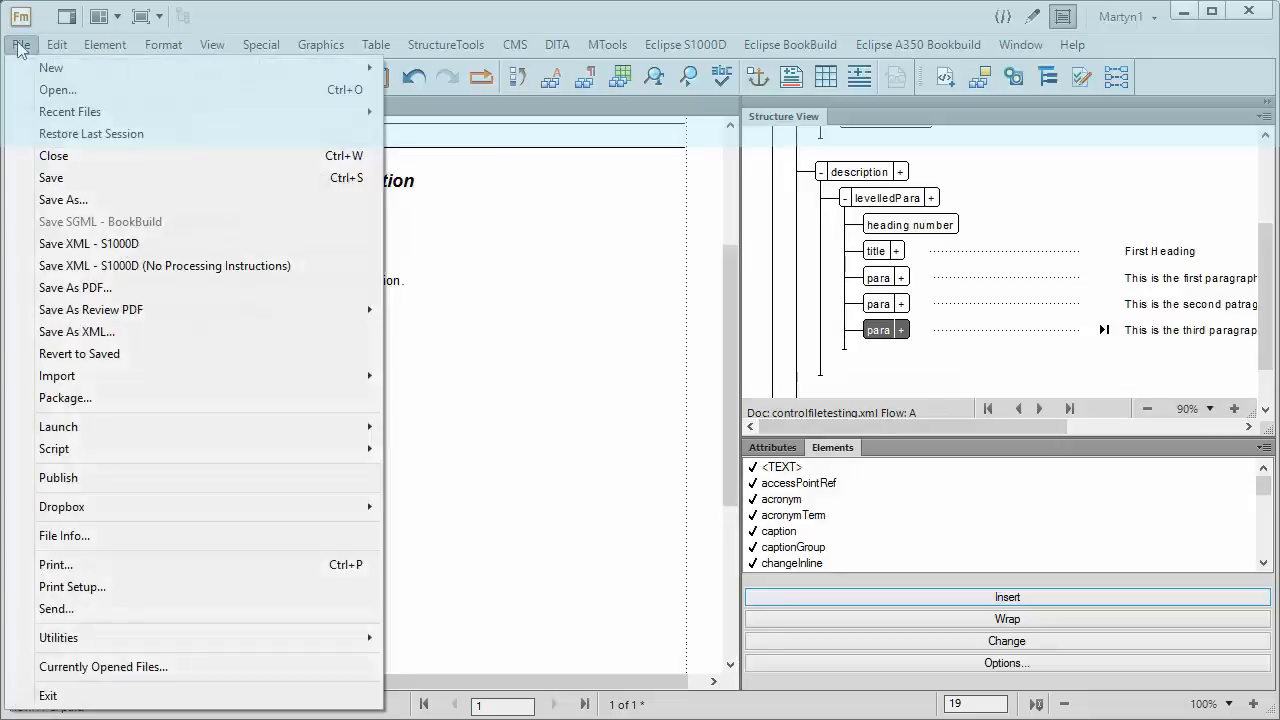
pyautogui.click(100, 244)
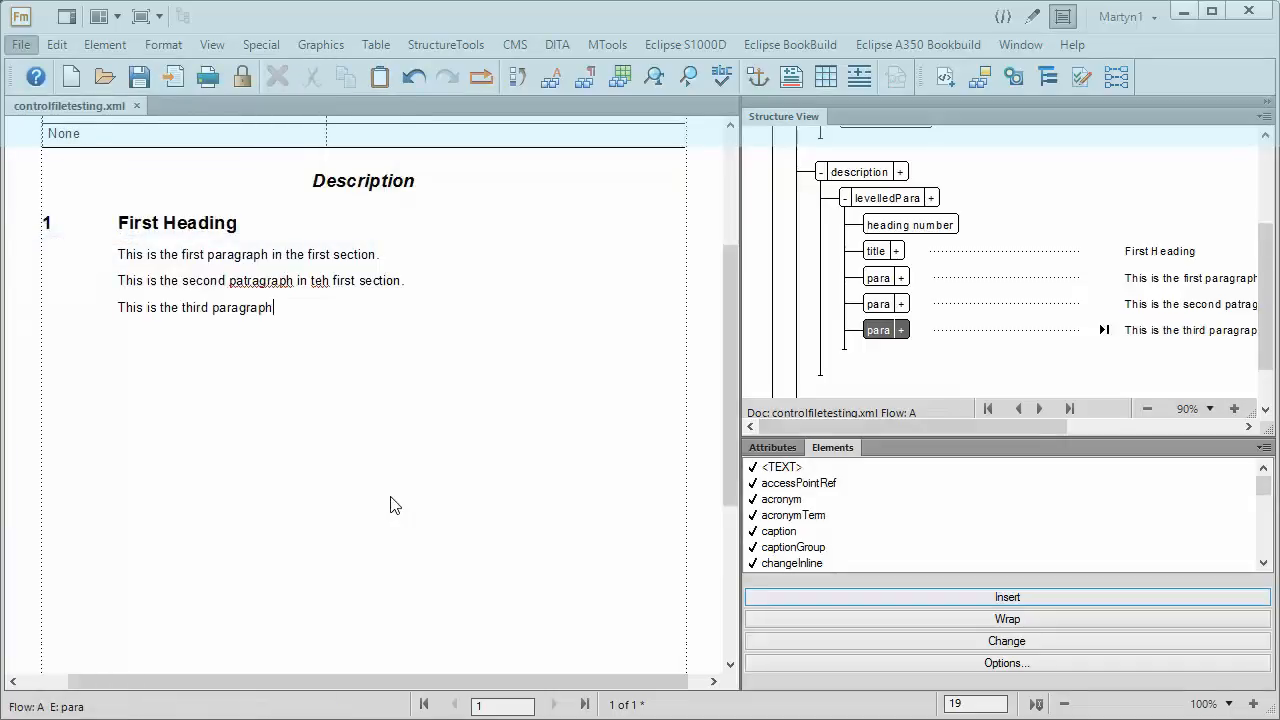
pyautogui.hotkey('ctrl', 's')
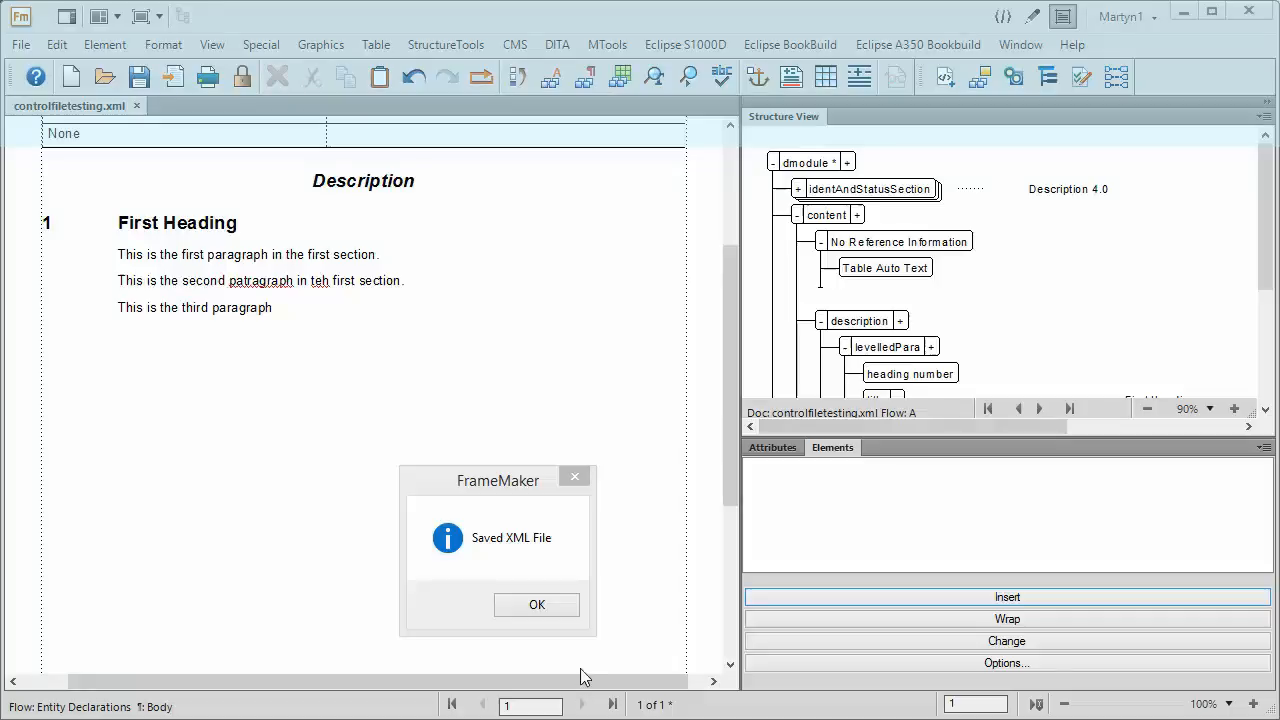
pyautogui.click(543, 606)
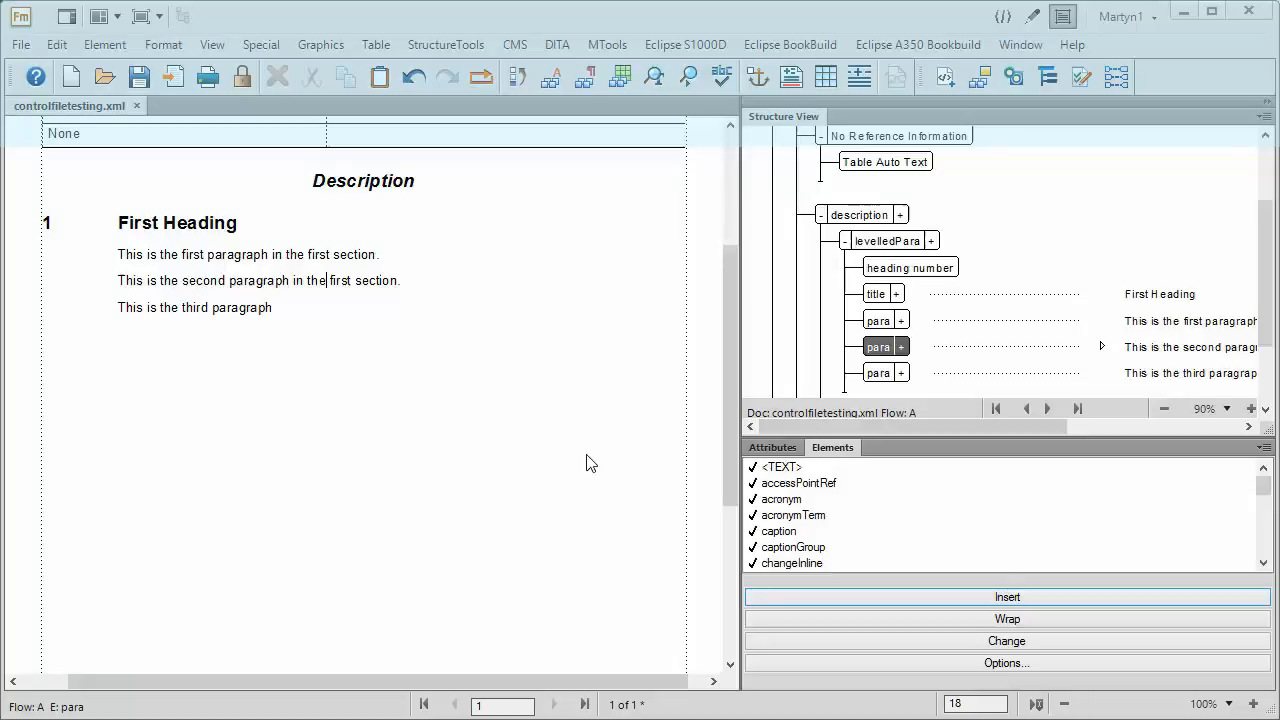
# - Insert a nested levelledPara after the third paragraph and give it the title "This is a second level heading"
pyautogui.click(844, 383)
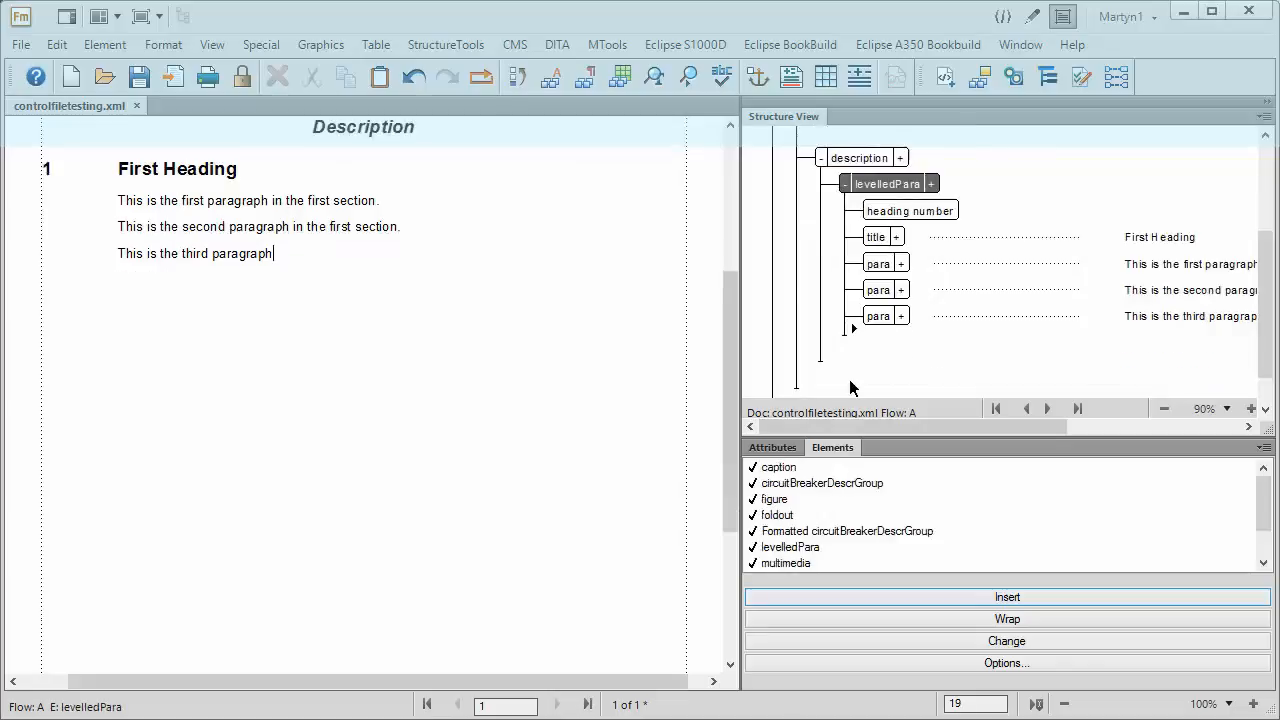
pyautogui.doubleClick(797, 549)
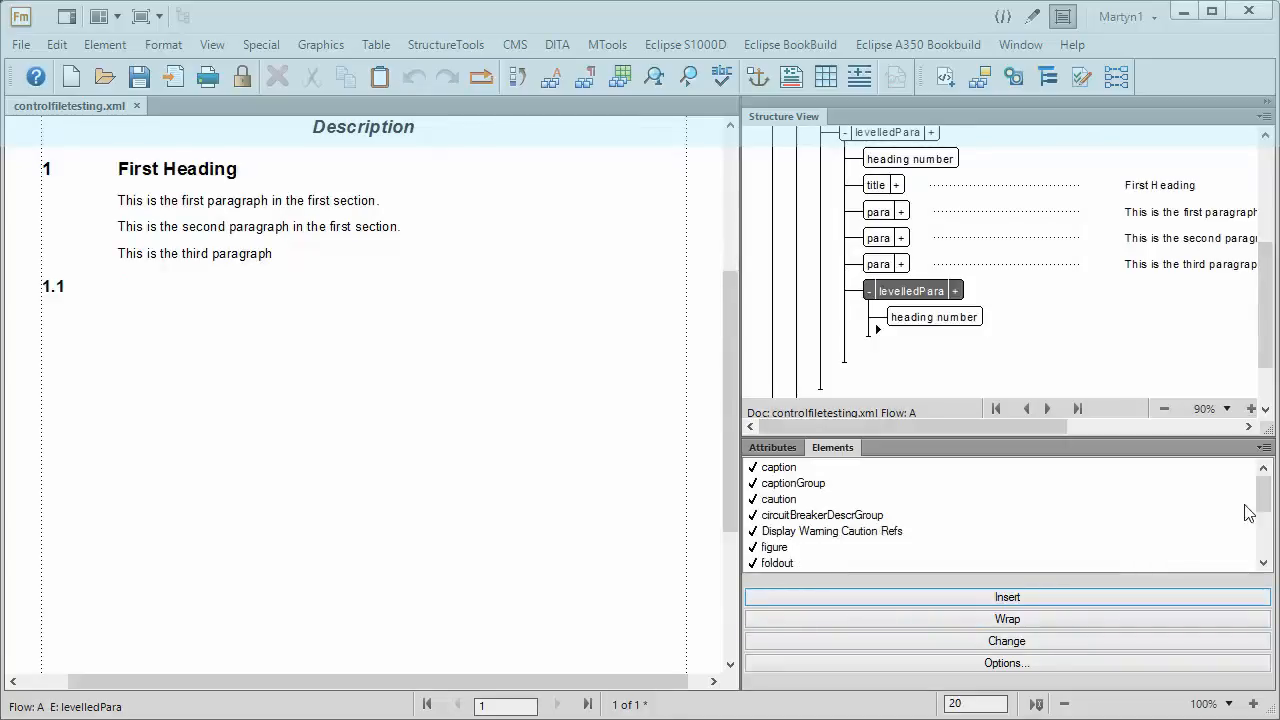
pyautogui.moveTo(1262, 492); pyautogui.dragTo(1262, 527)
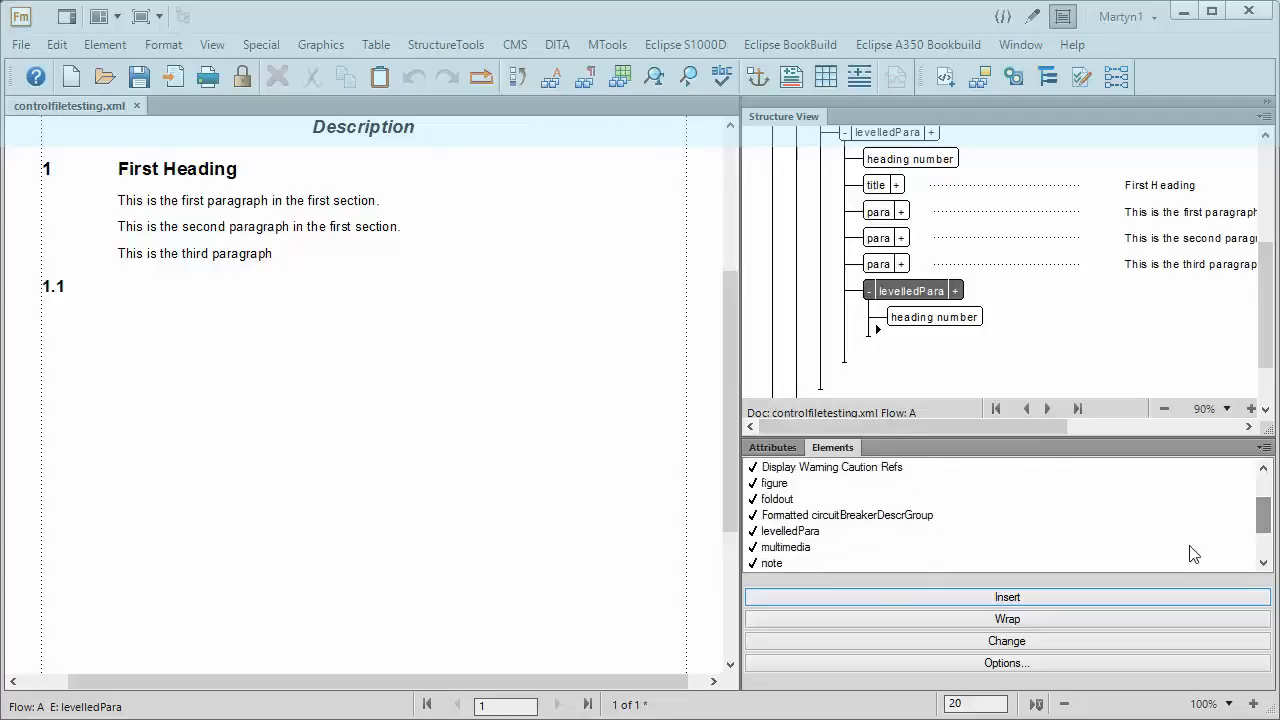
pyautogui.click(1263, 563)
pyautogui.click(1263, 563)
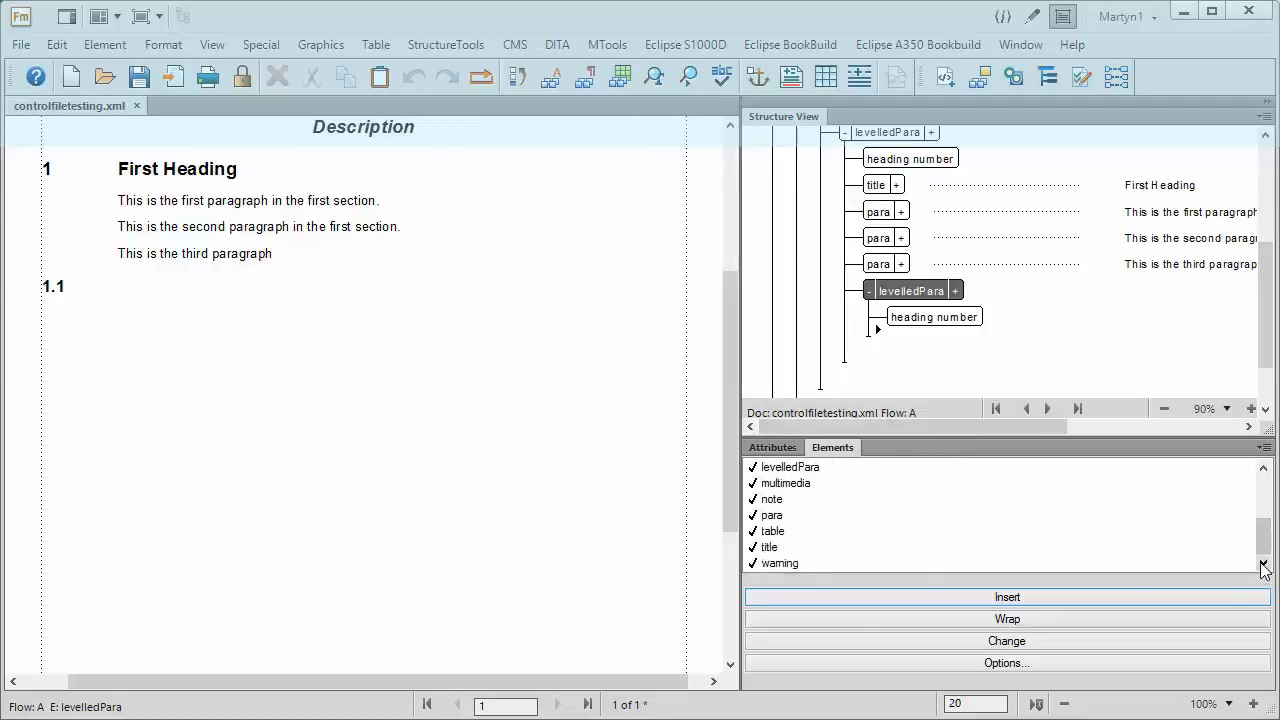
pyautogui.doubleClick(778, 552)
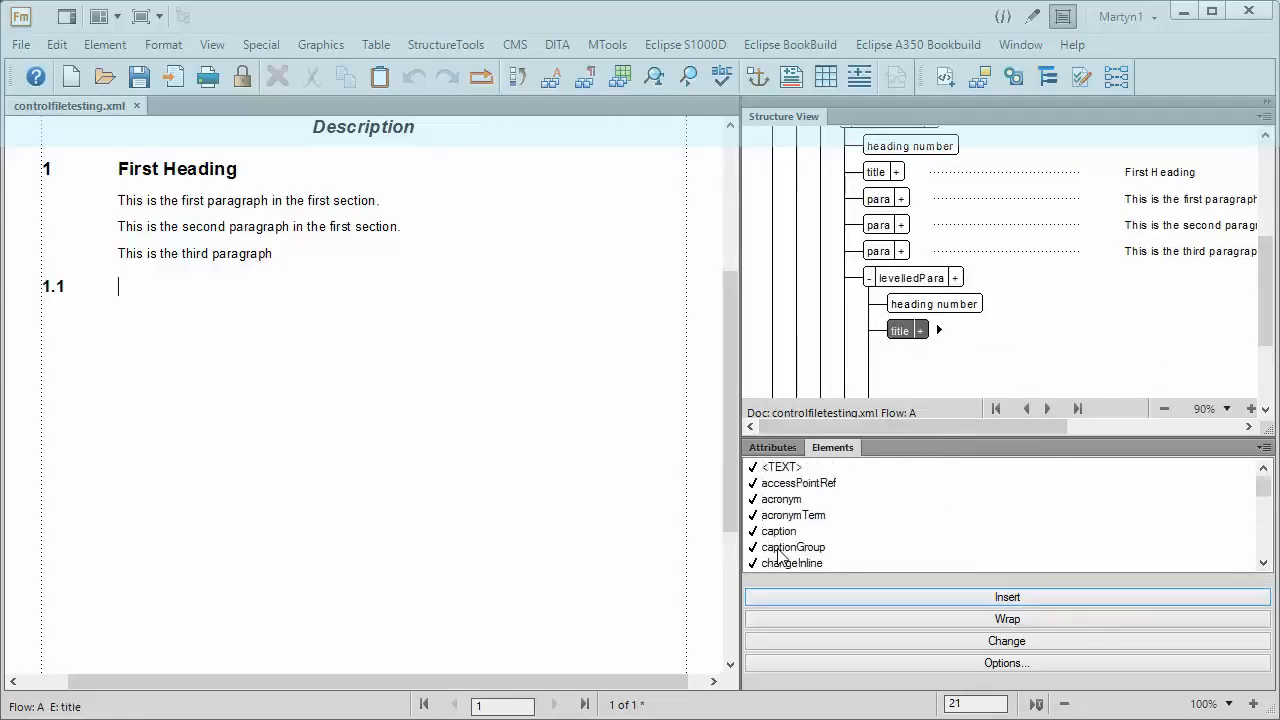
pyautogui.write('This')
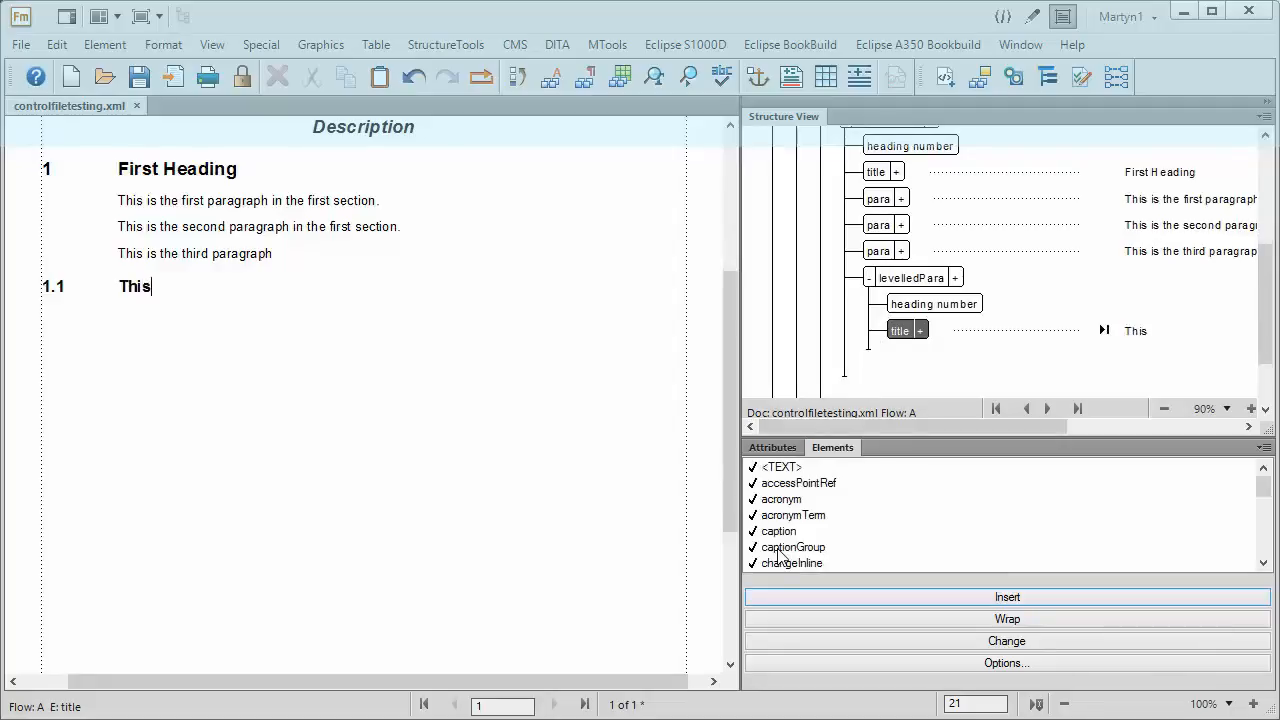
pyautogui.write(' is a second')
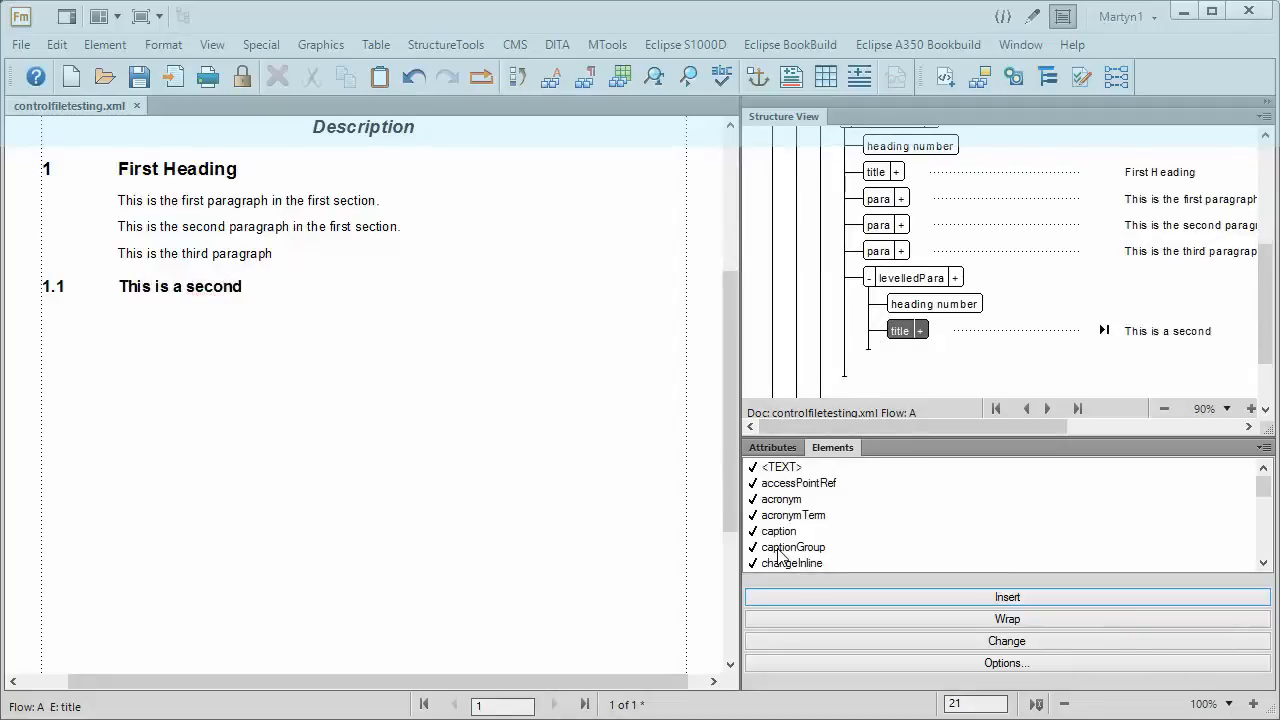
pyautogui.write(' level heading')
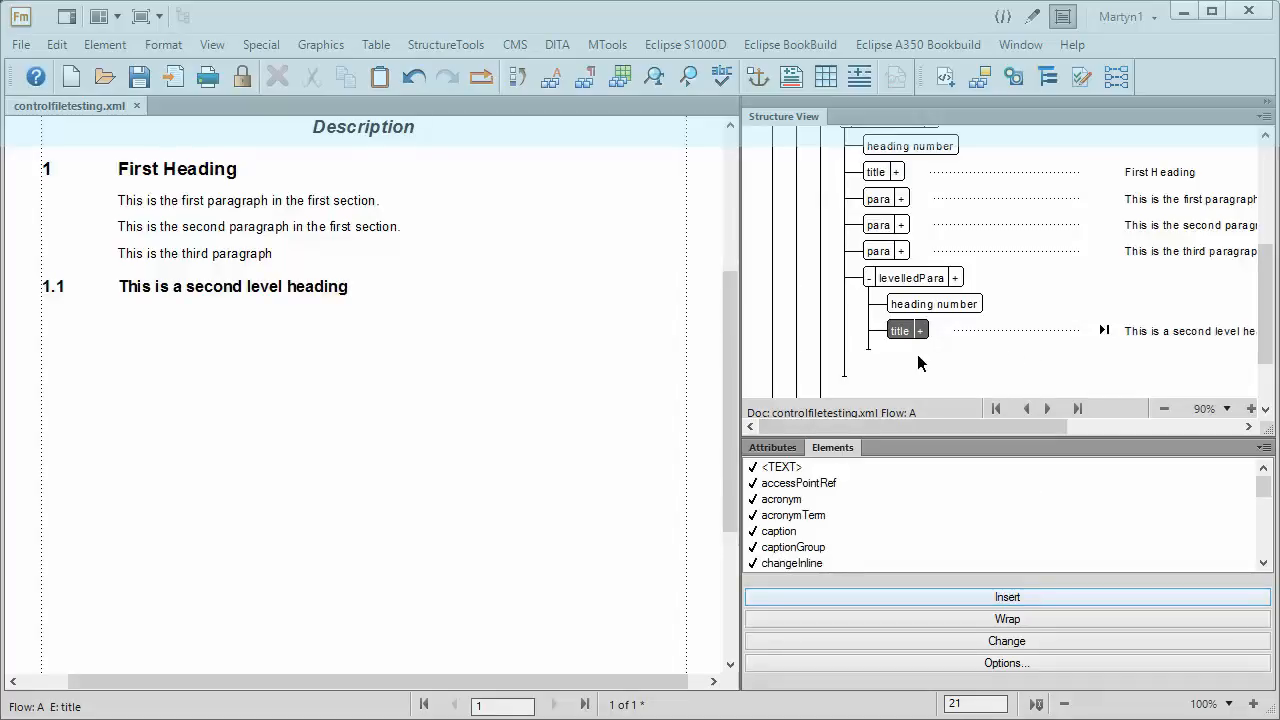
# - Add a para element below the second-level title with the text "This is another paragraph"
pyautogui.click(870, 342)
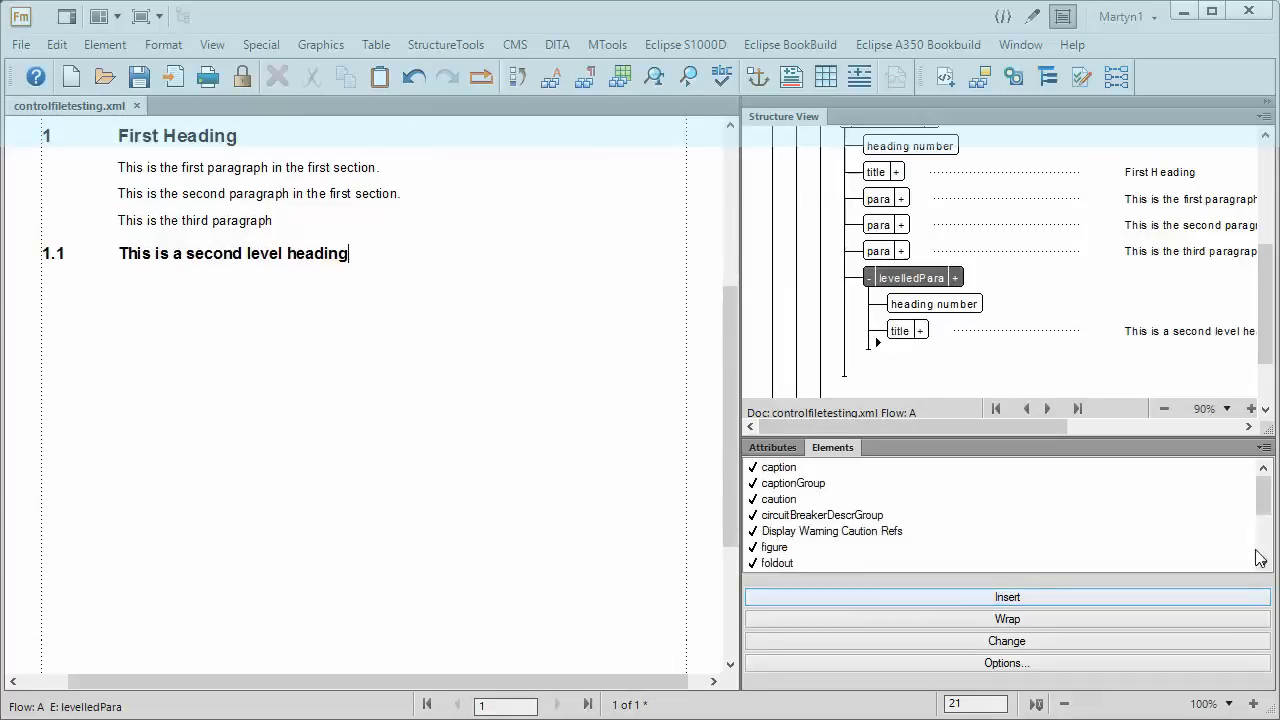
pyautogui.moveTo(1260, 508); pyautogui.dragTo(1262, 540)
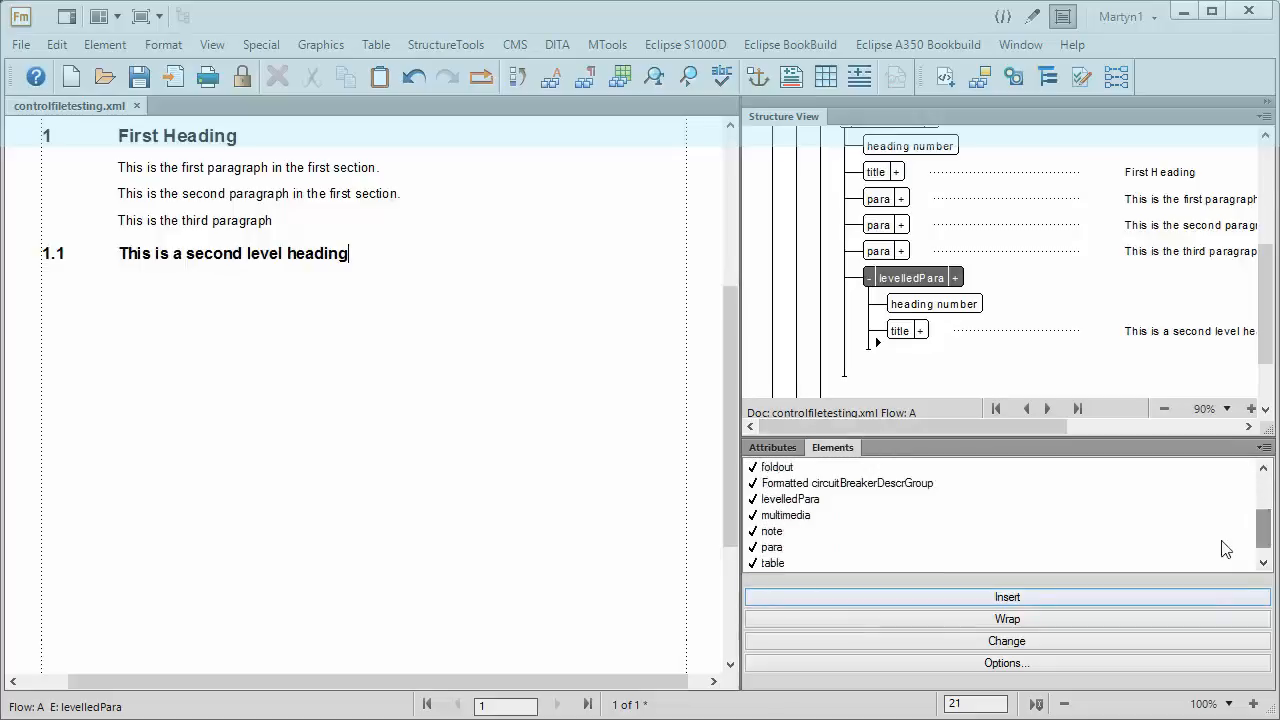
pyautogui.doubleClick(771, 547)
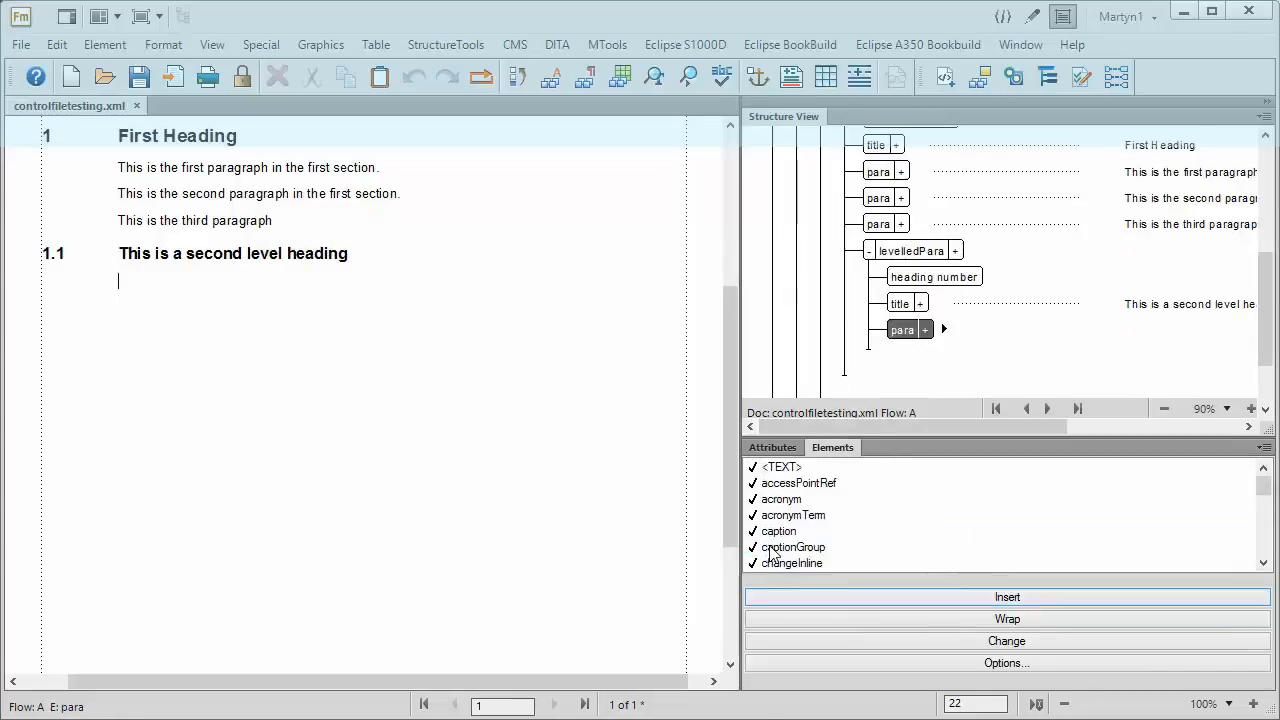
pyautogui.write('This')
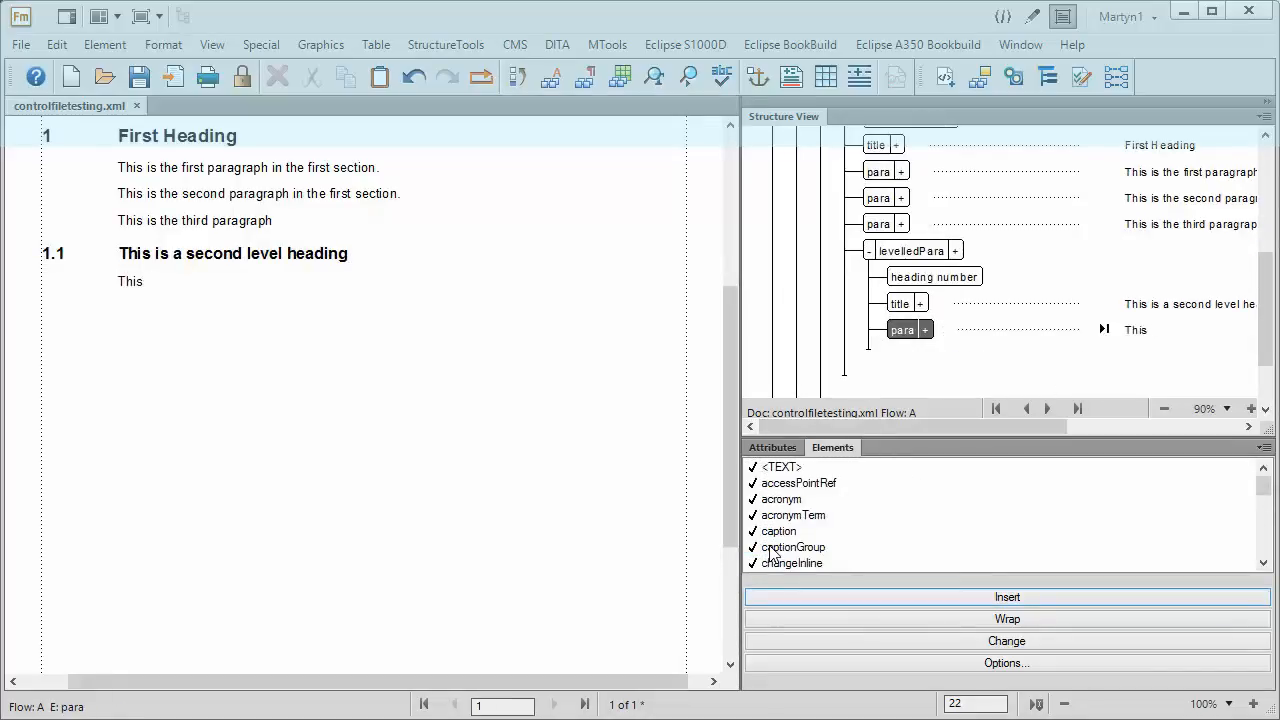
pyautogui.write(' is another paragraph')
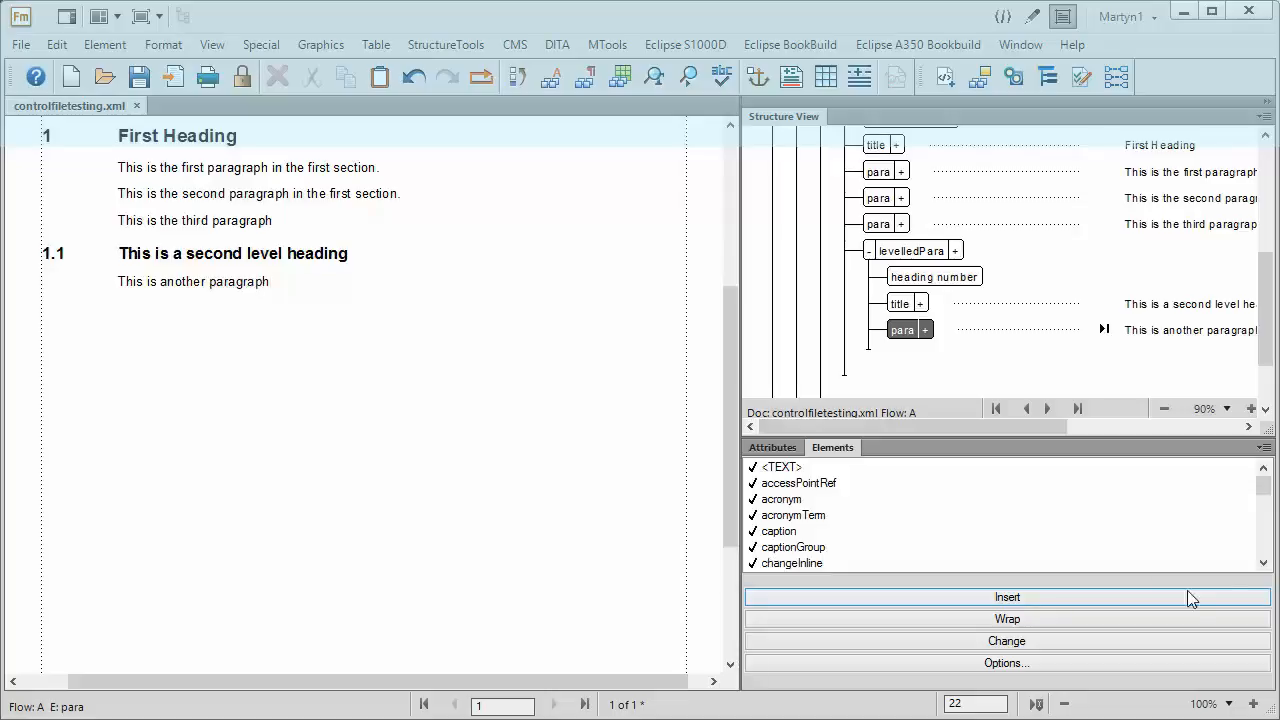
# - Insert a sequentialList in the new paragraph with a listItem whose para reads "This is the first list item"
pyautogui.moveTo(1263, 500); pyautogui.dragTo(1250, 550)
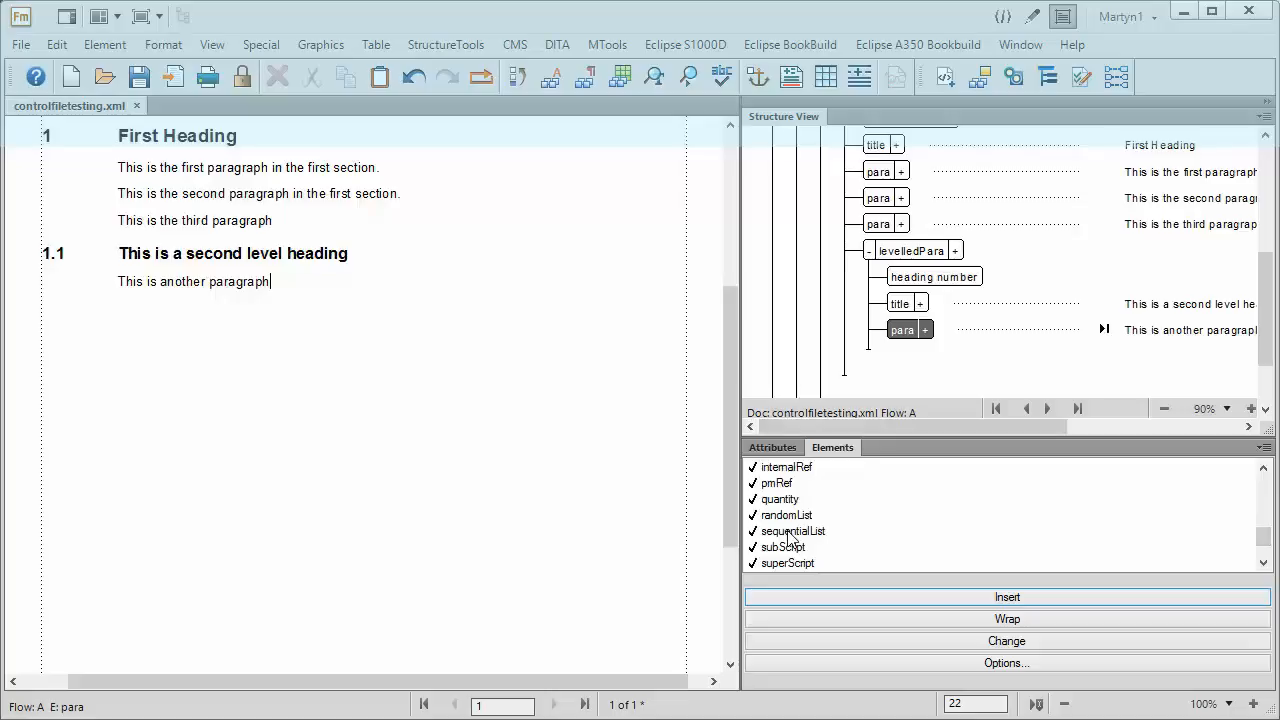
pyautogui.doubleClick(790, 533)
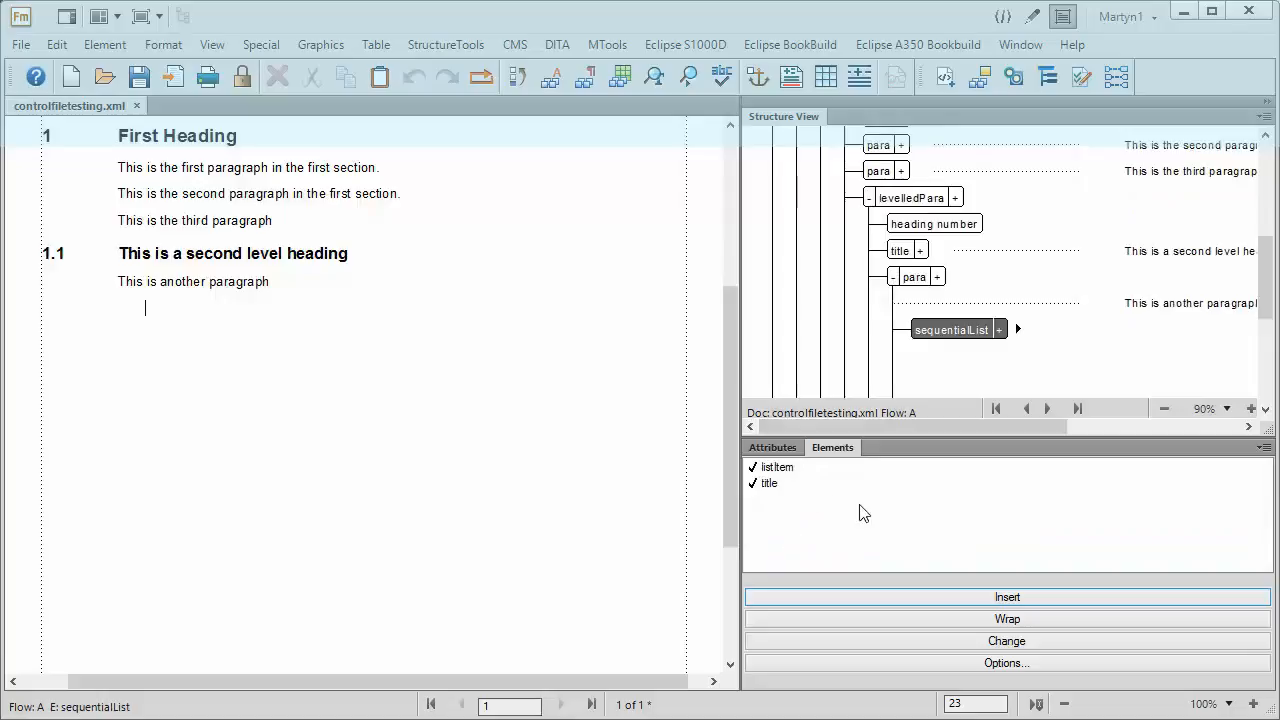
pyautogui.doubleClick(781, 468)
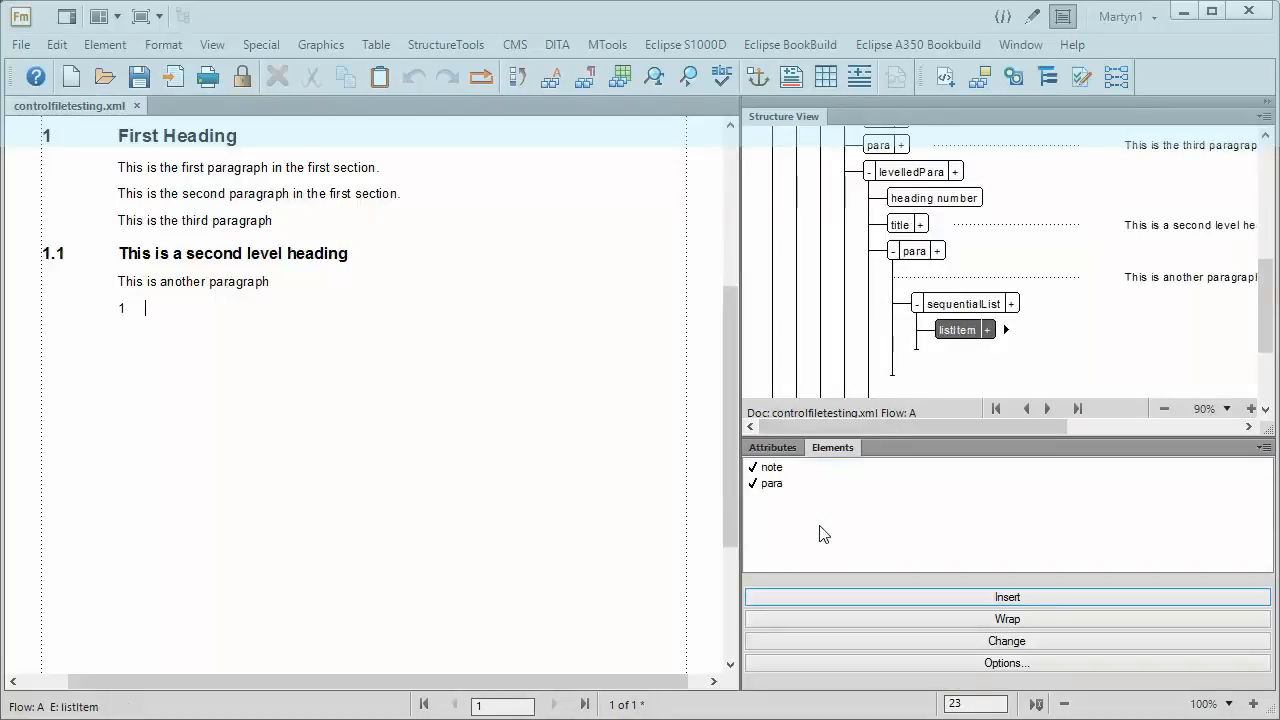
pyautogui.doubleClick(771, 484)
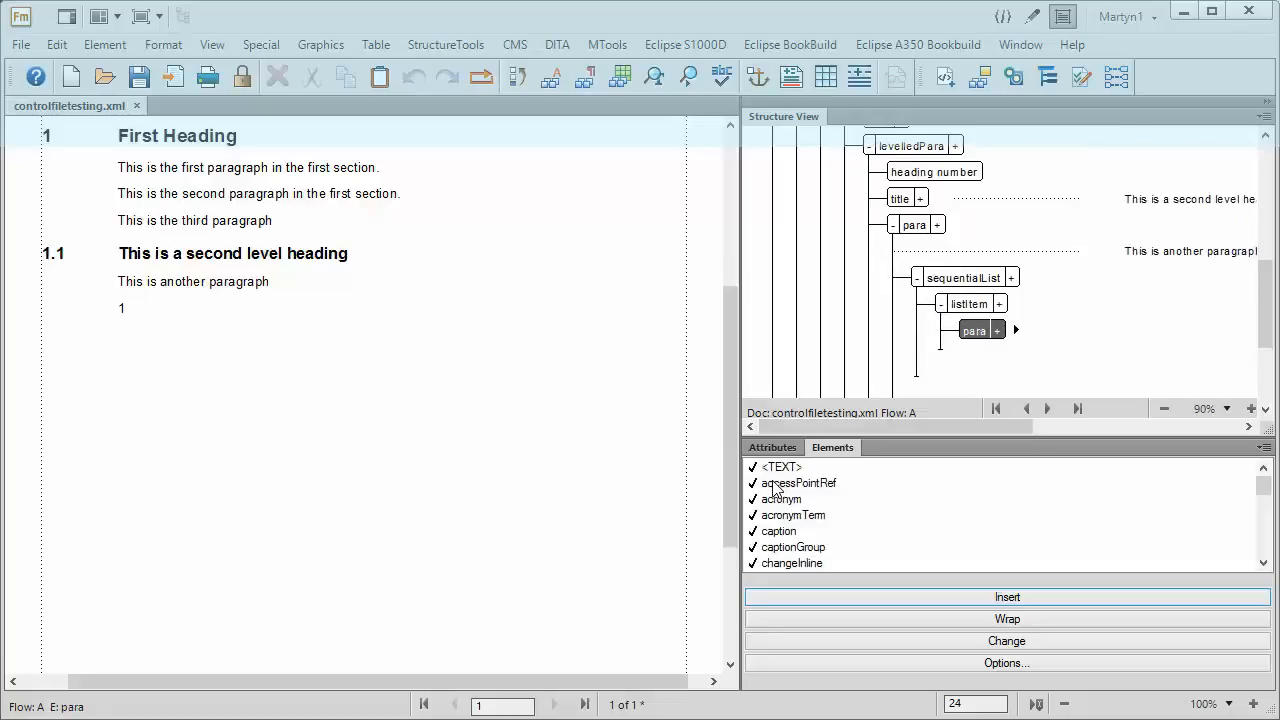
pyautogui.write('This is the first list item')
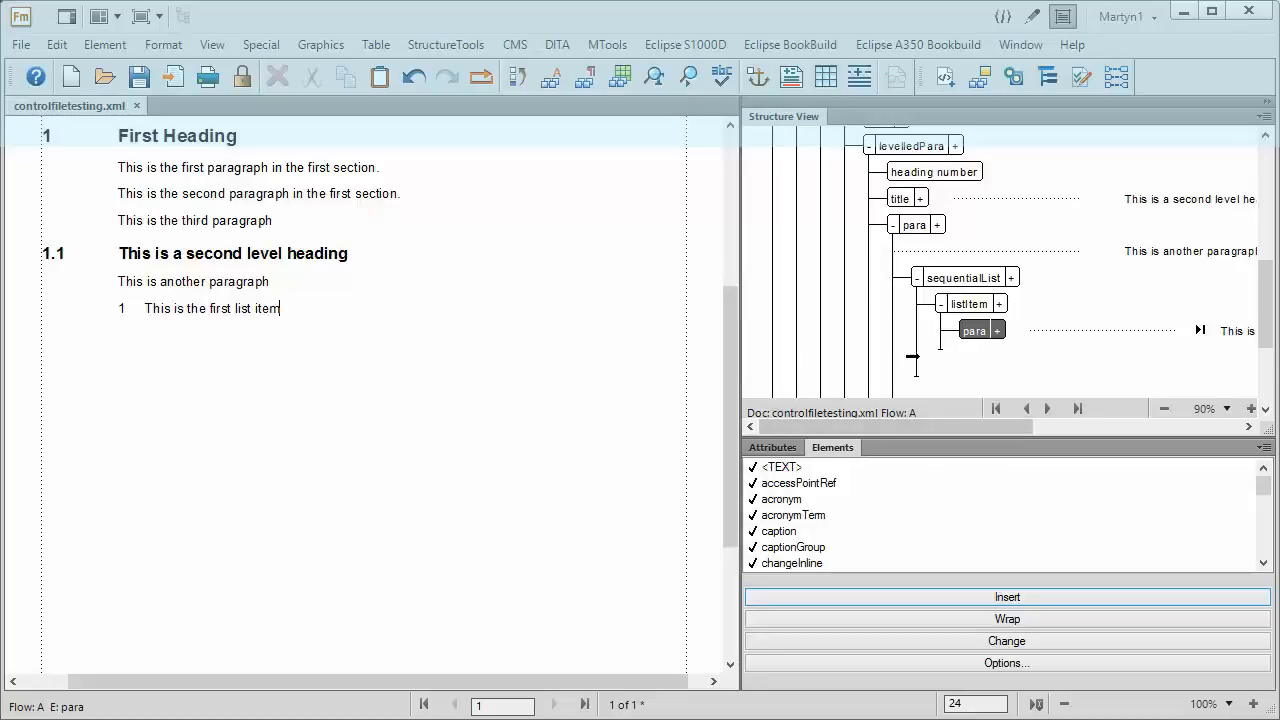
# - Add a second listItem to the sequentialList with a para reading "This is the second list item"
pyautogui.click(914, 361)
pyautogui.doubleClick(788, 472)
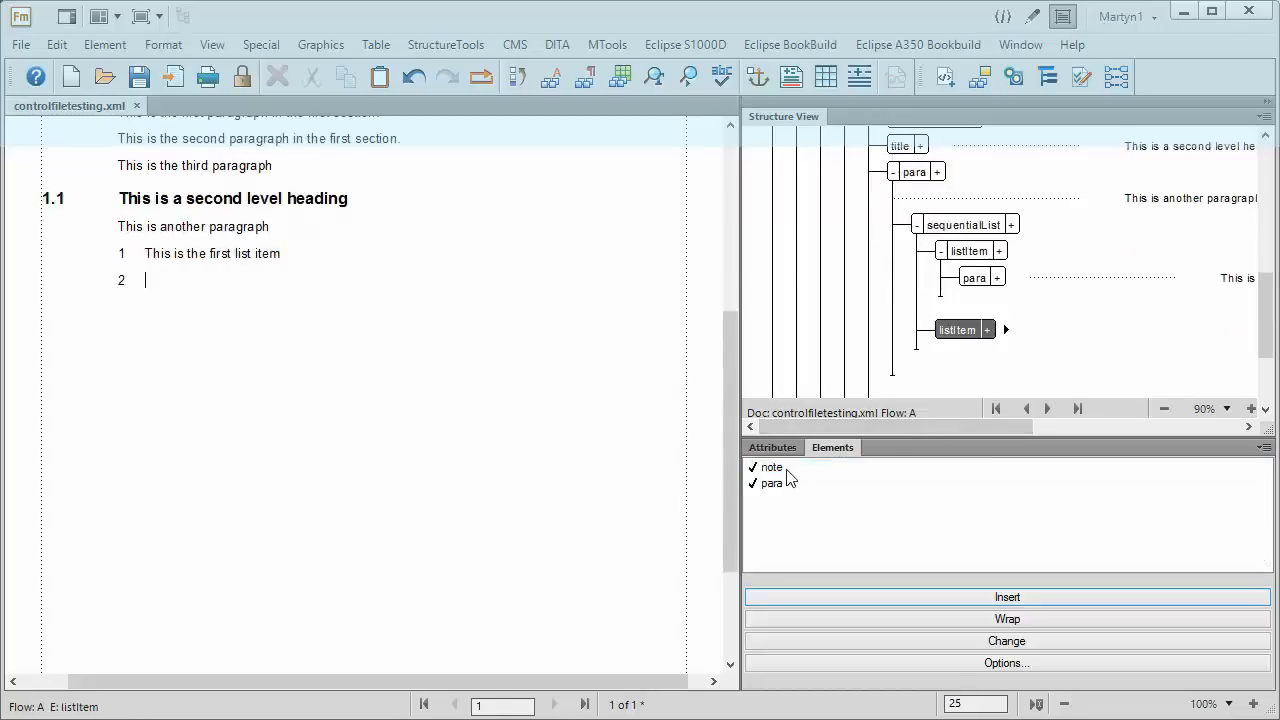
pyautogui.doubleClick(773, 486)
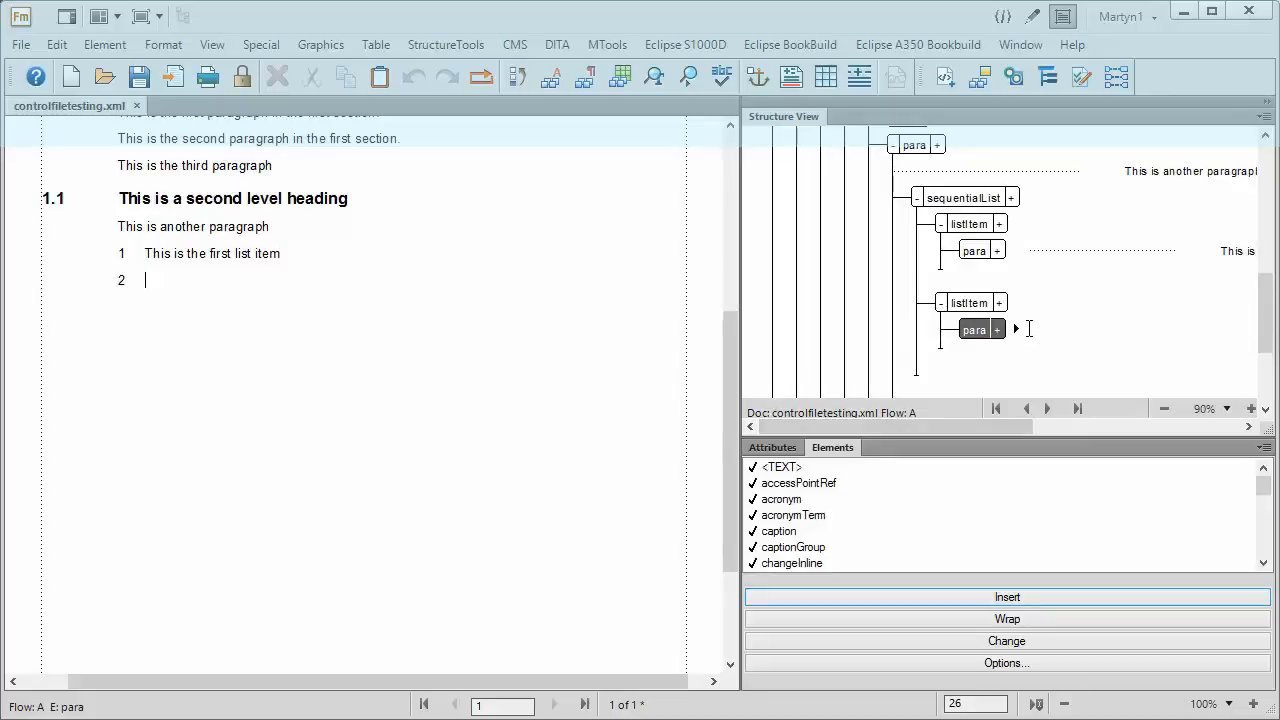
pyautogui.write('This is the second list item')
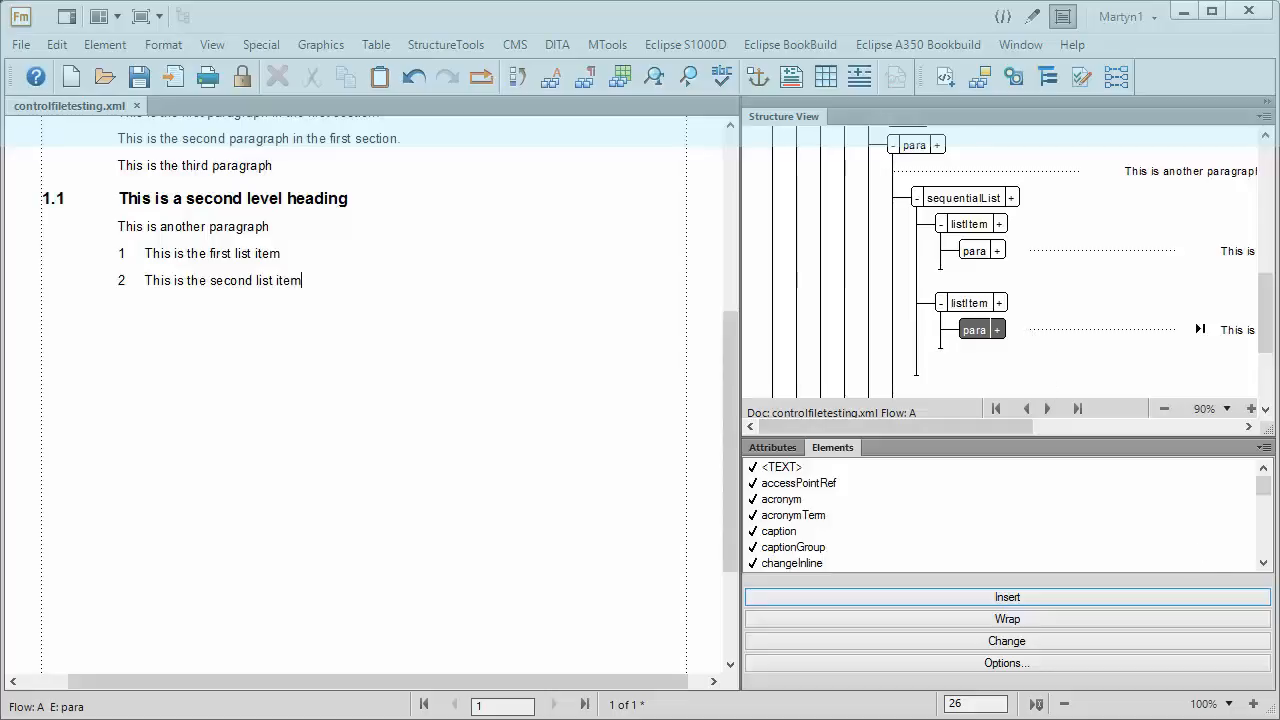
# - Nest a randomList inside the second numbered item's para, with a listItem para reading "This is the first List Item"
pyautogui.moveTo(1262, 490); pyautogui.dragTo(1261, 543)
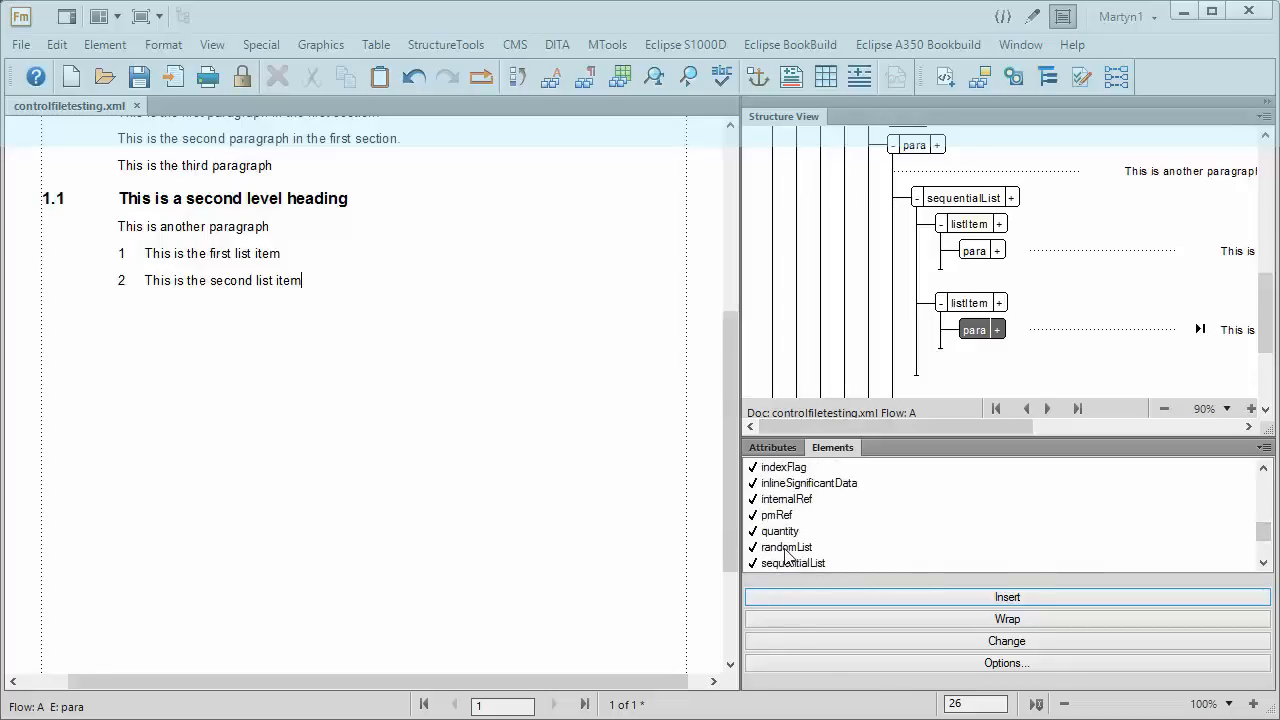
pyautogui.doubleClick(785, 548)
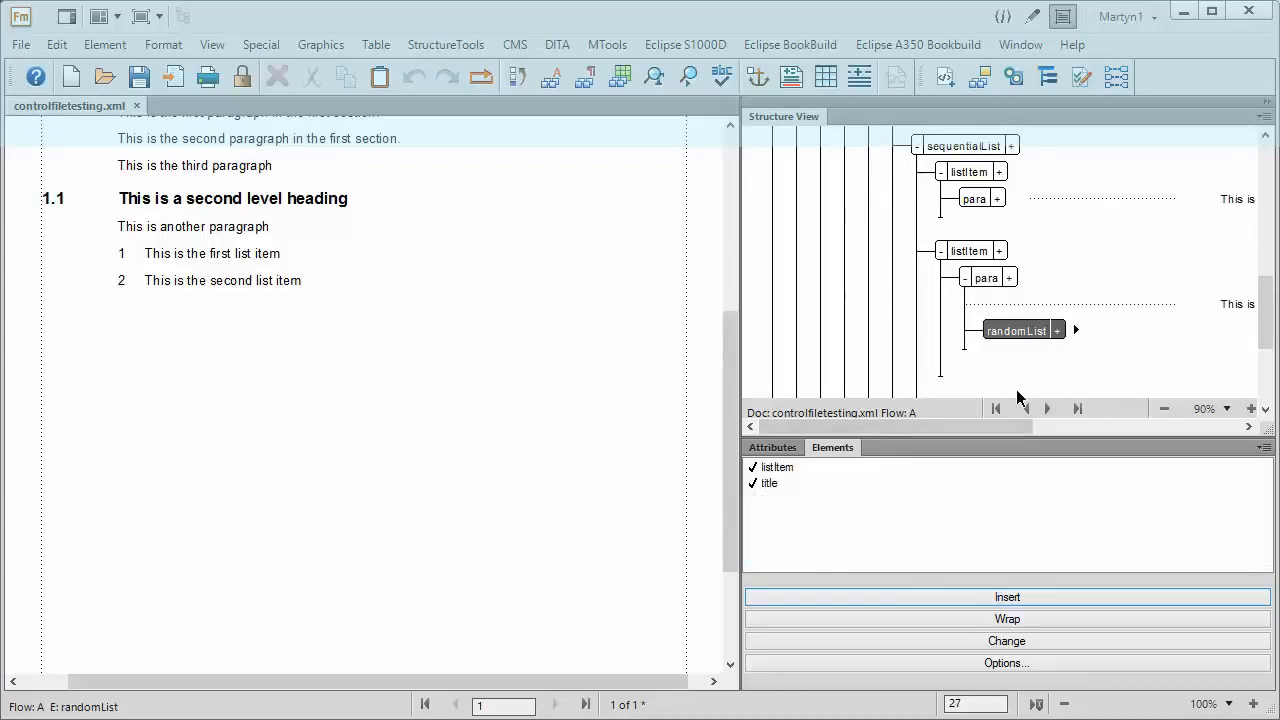
pyautogui.doubleClick(774, 467)
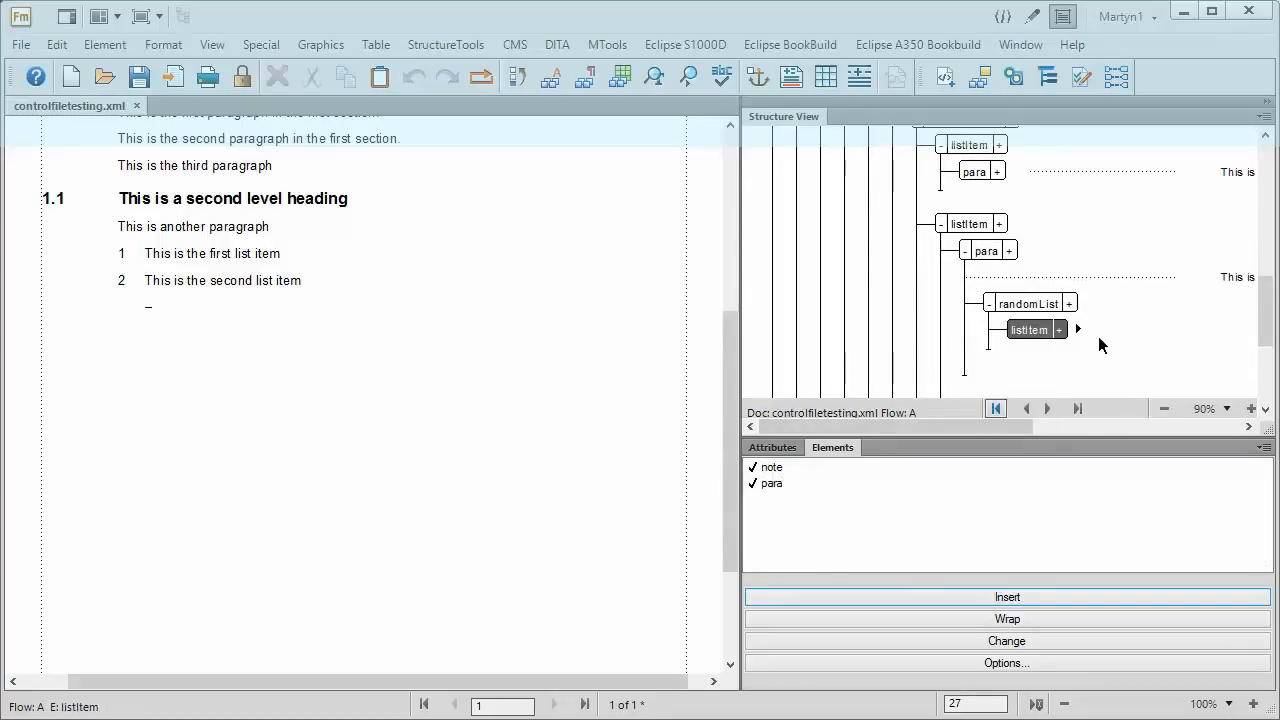
pyautogui.doubleClick(776, 484)
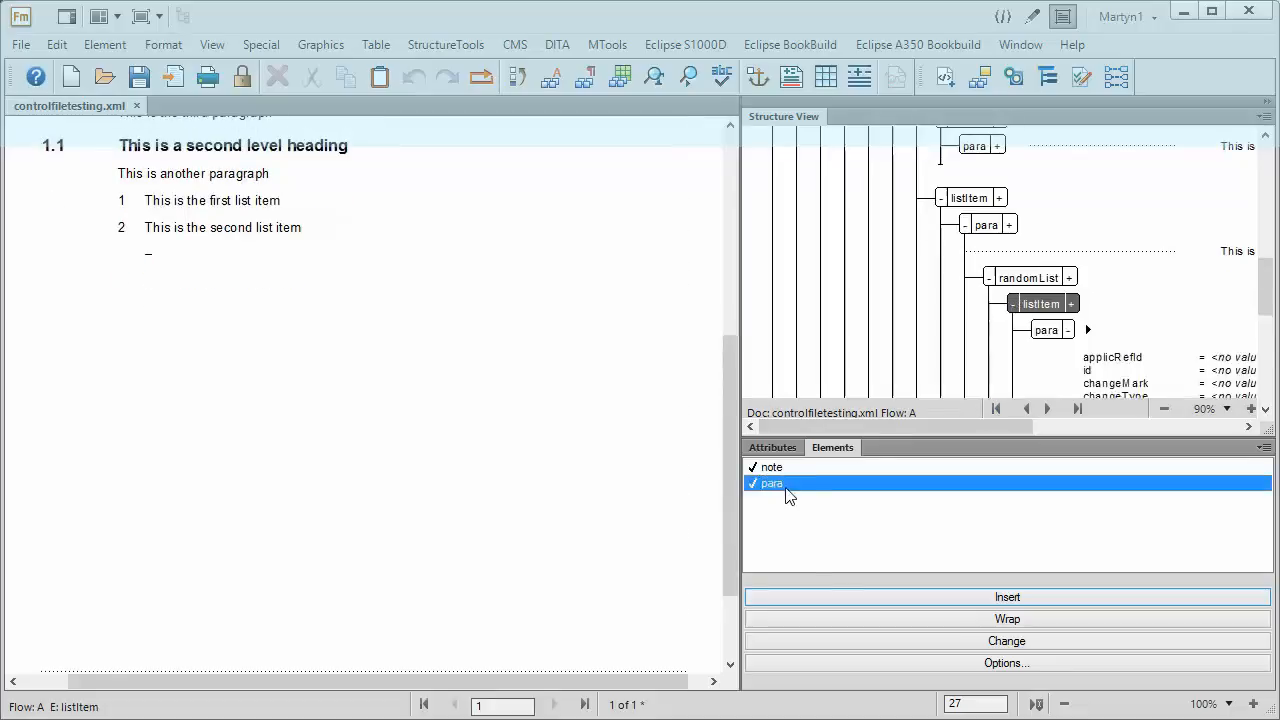
pyautogui.write('This is ')
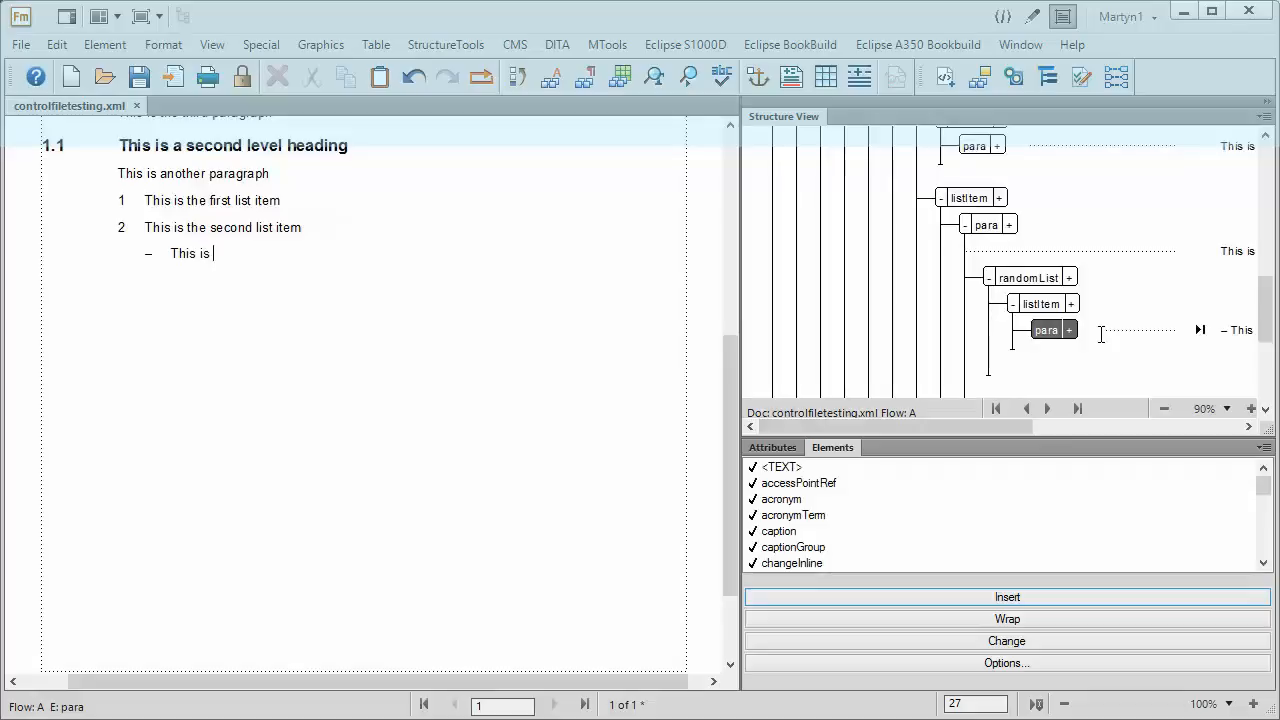
pyautogui.write('the first List Item')
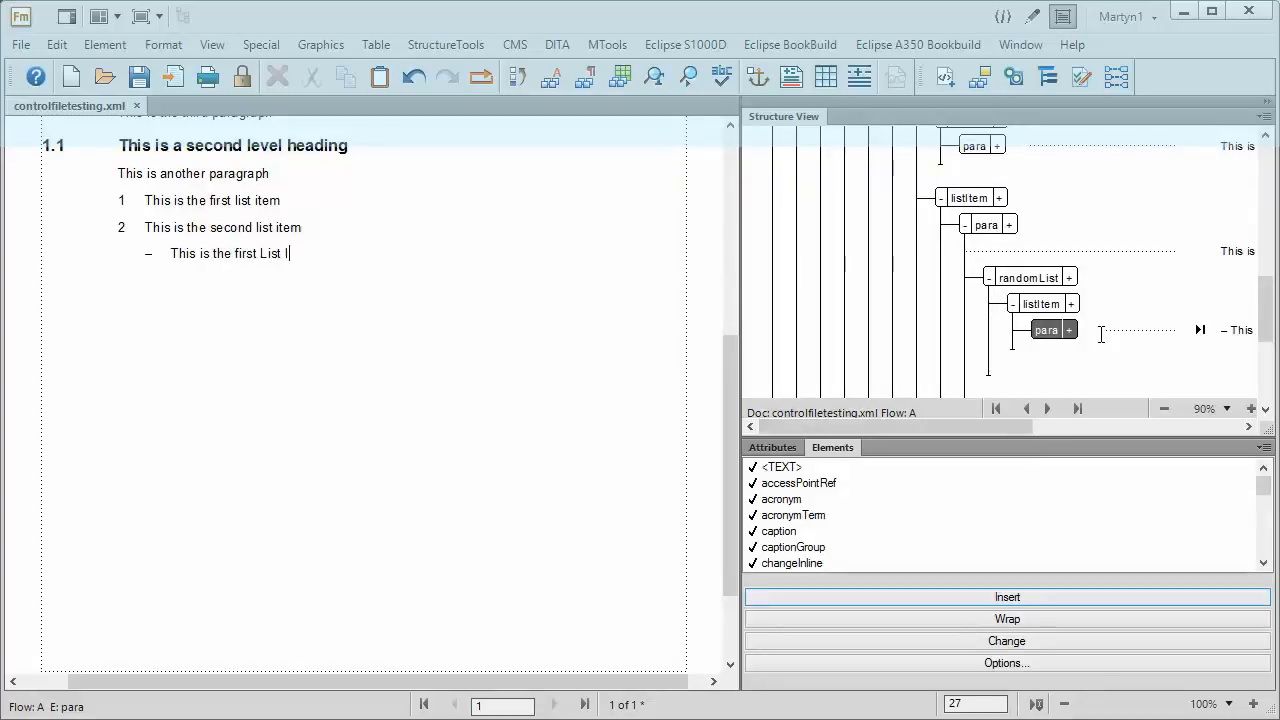
# - Add a second listItem to the nested randomList with a para reading "This is the second list item"
pyautogui.click(990, 358)
pyautogui.doubleClick(775, 467)
pyautogui.doubleClick(773, 483)
pyautogui.write('Thi')
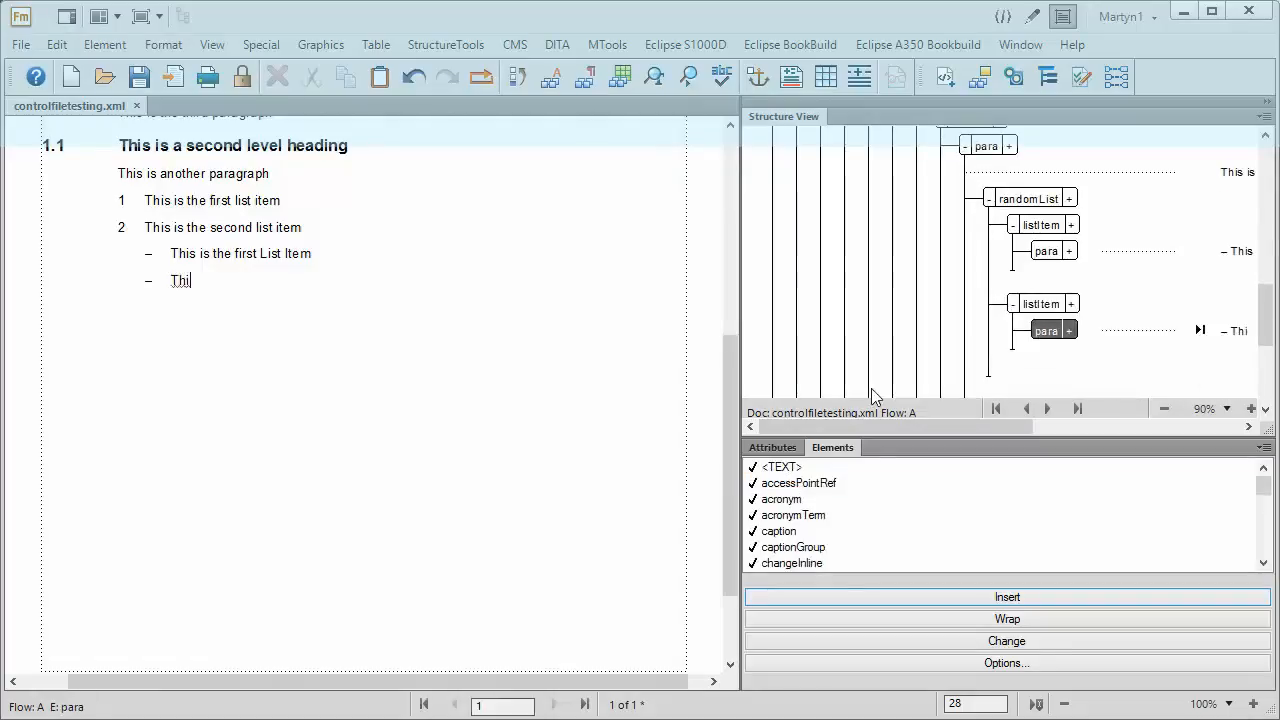
pyautogui.write('s is the sec')
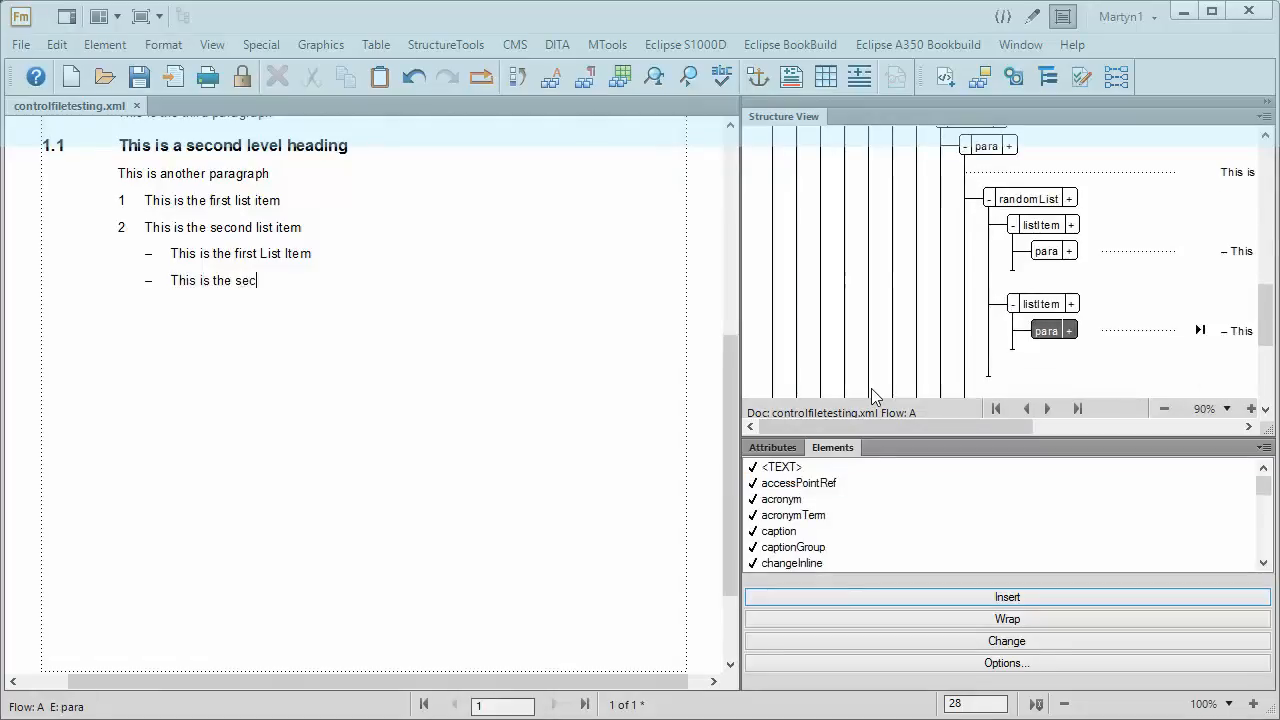
pyautogui.write('ond list item')
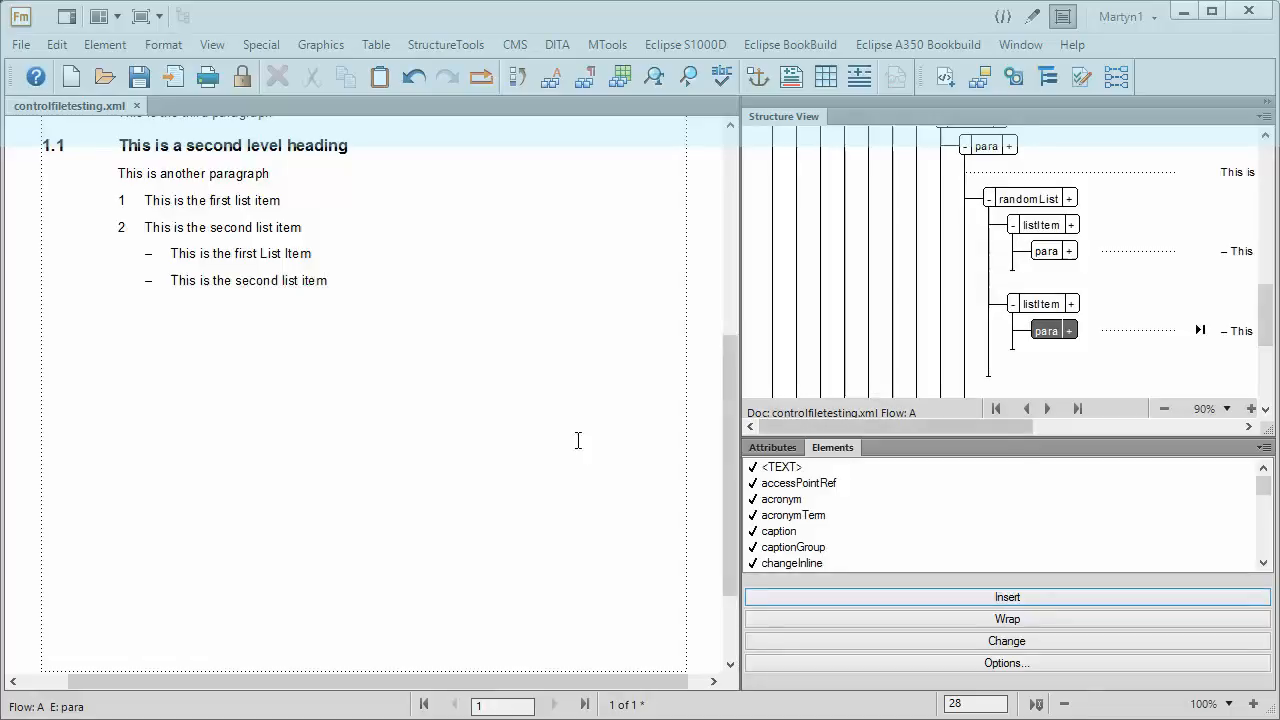
# - Try listItemPrefix values pf05 and pf06 on the nested randomList and set the attribute to pf03
pyautogui.click(152, 258)
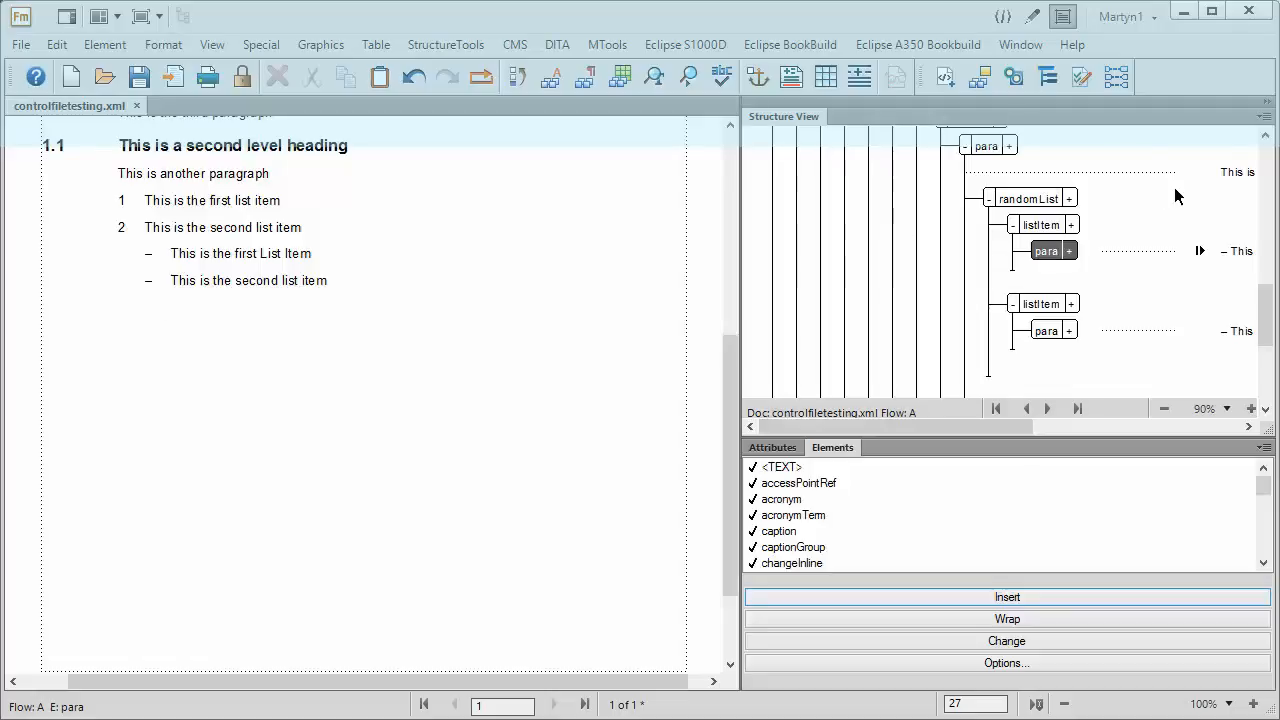
pyautogui.click(1069, 200)
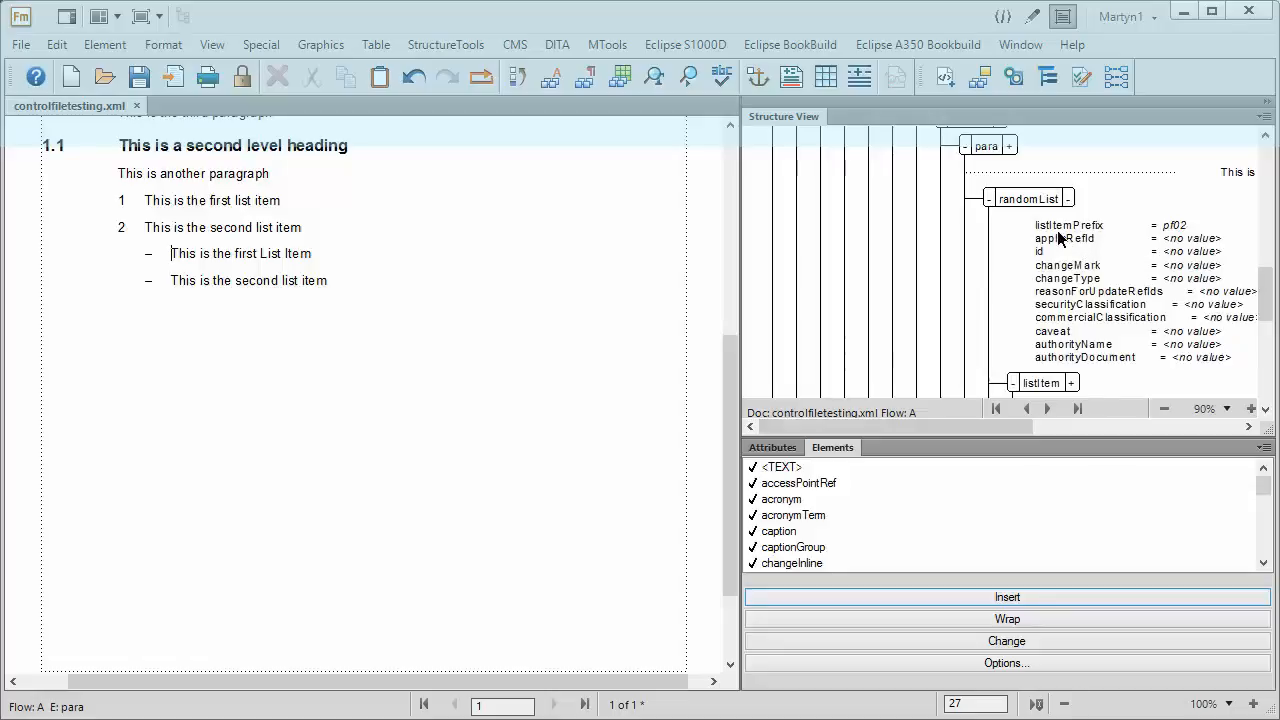
pyautogui.doubleClick(1177, 228)
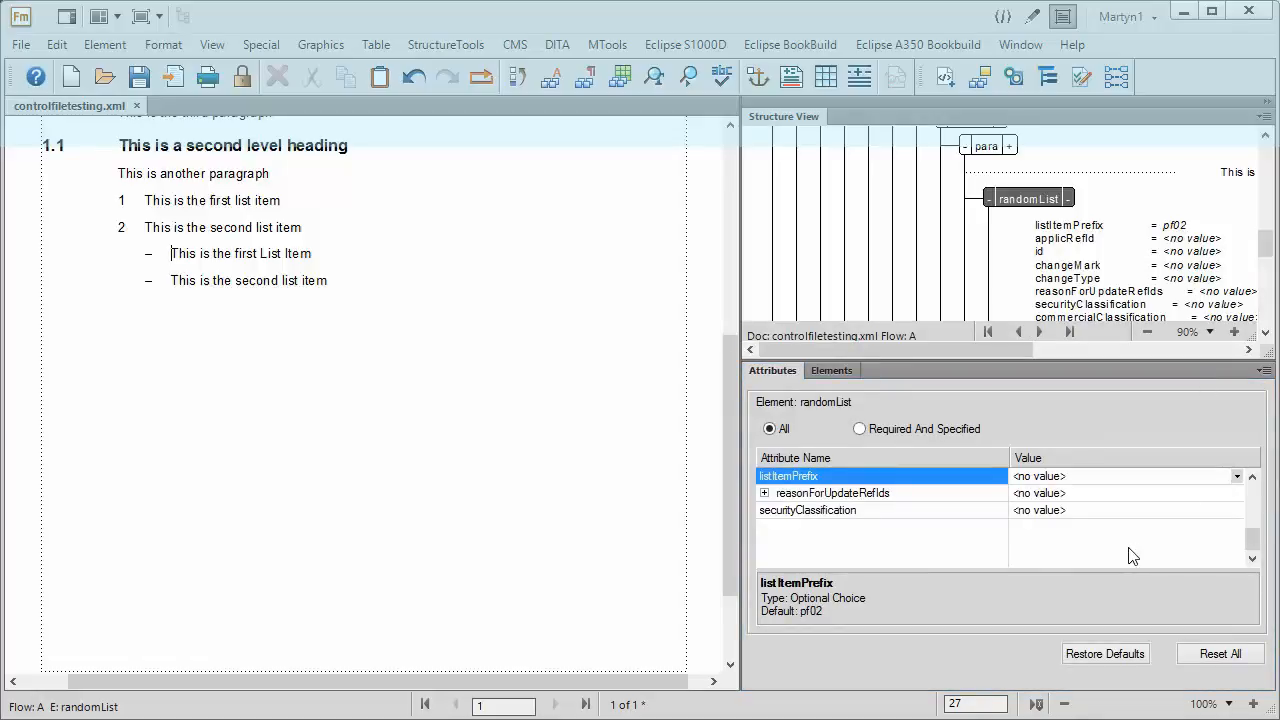
pyautogui.click(1237, 477)
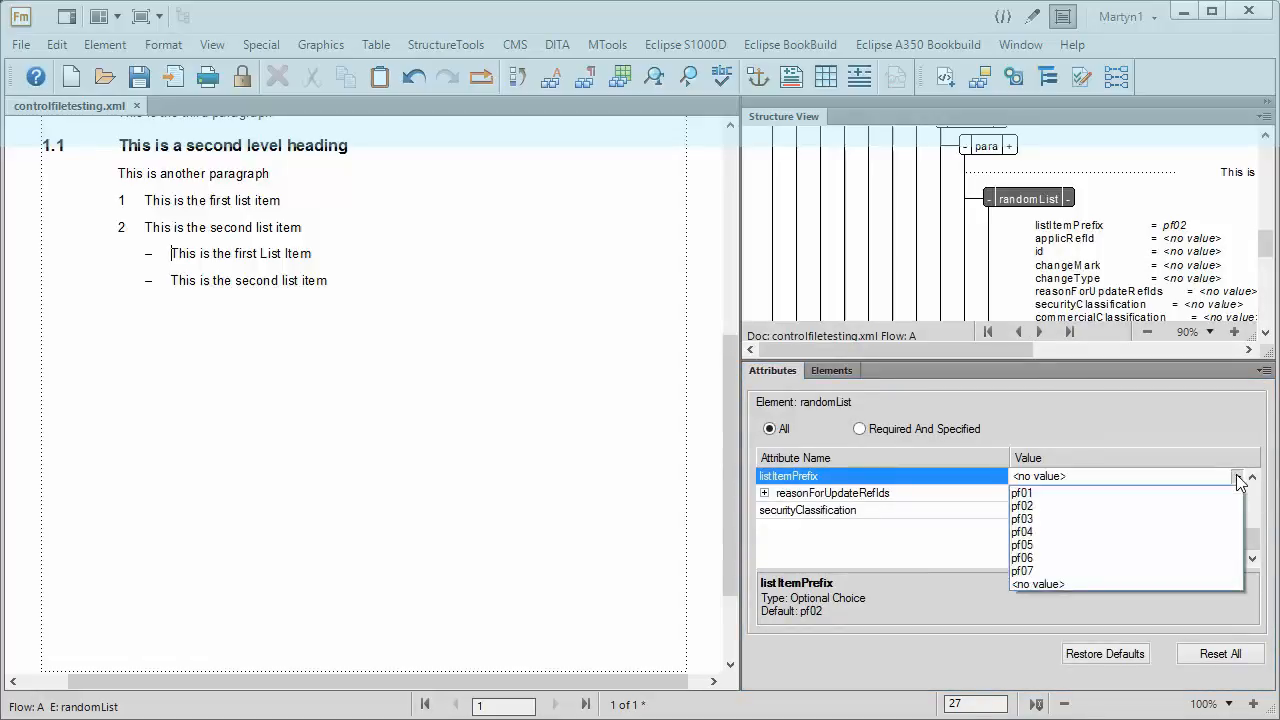
pyautogui.click(1035, 547)
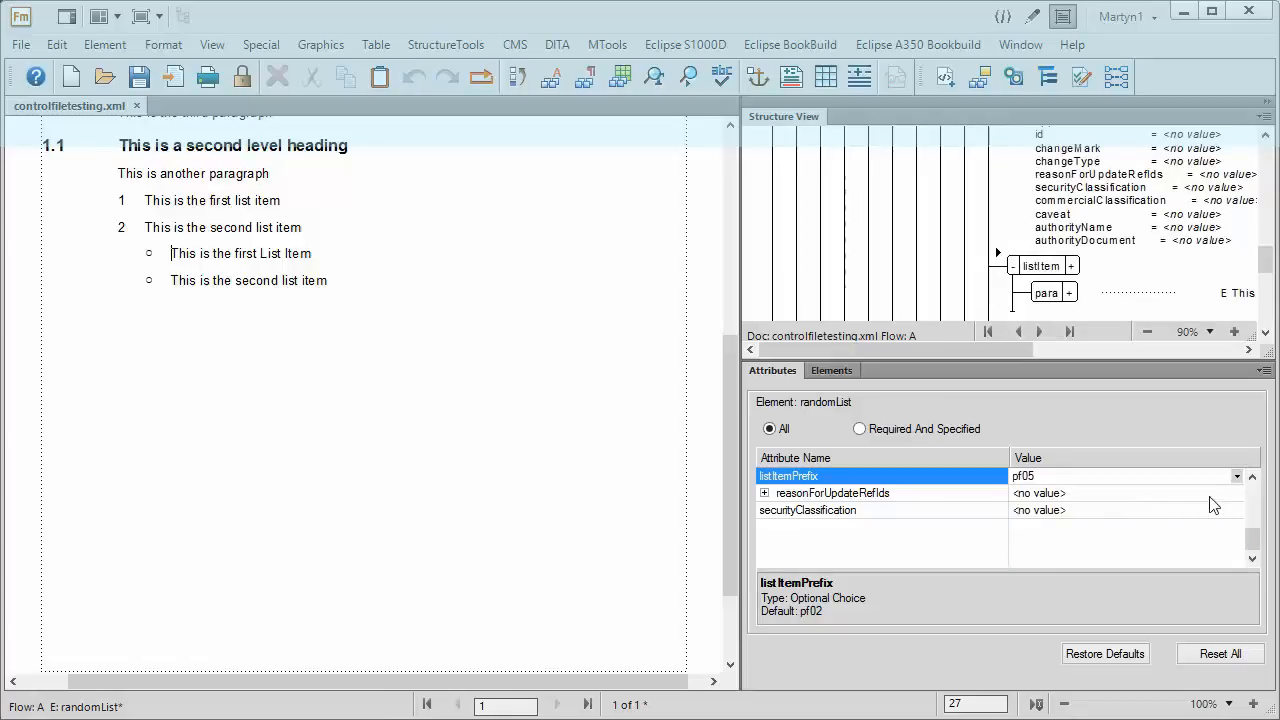
pyautogui.click(1238, 477)
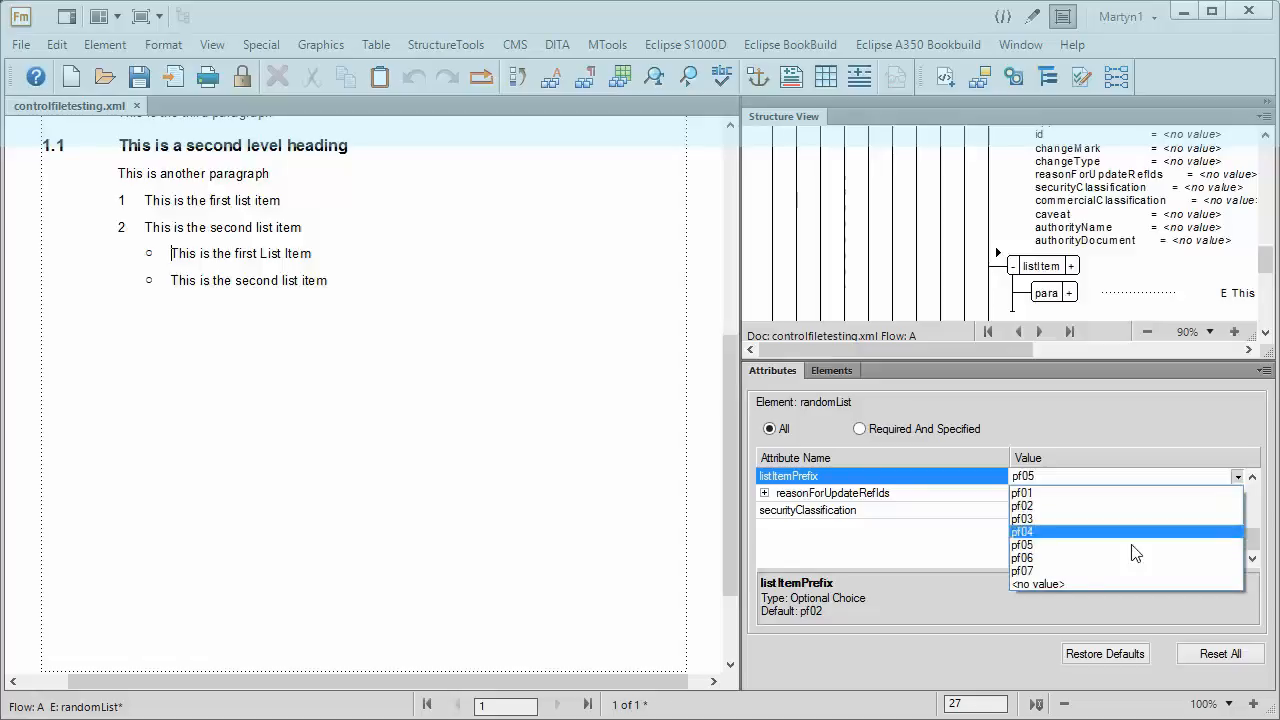
pyautogui.click(1032, 559)
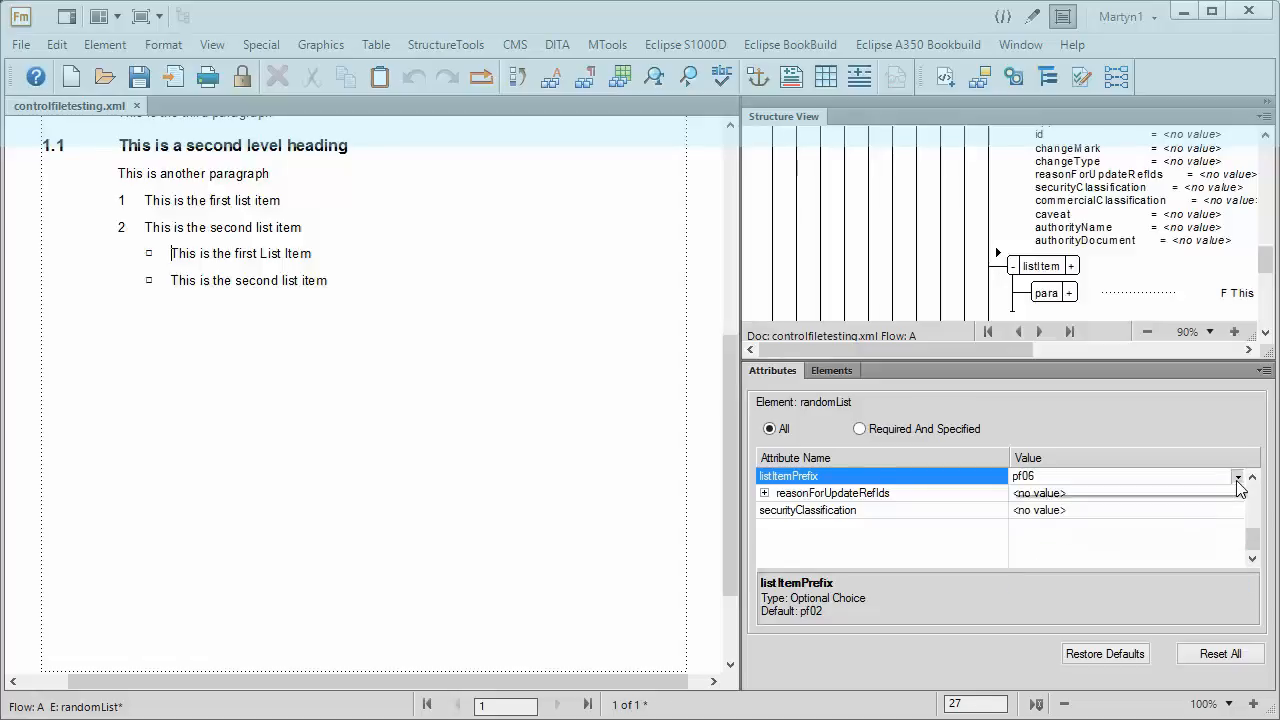
pyautogui.click(1237, 477)
pyautogui.click(1026, 522)
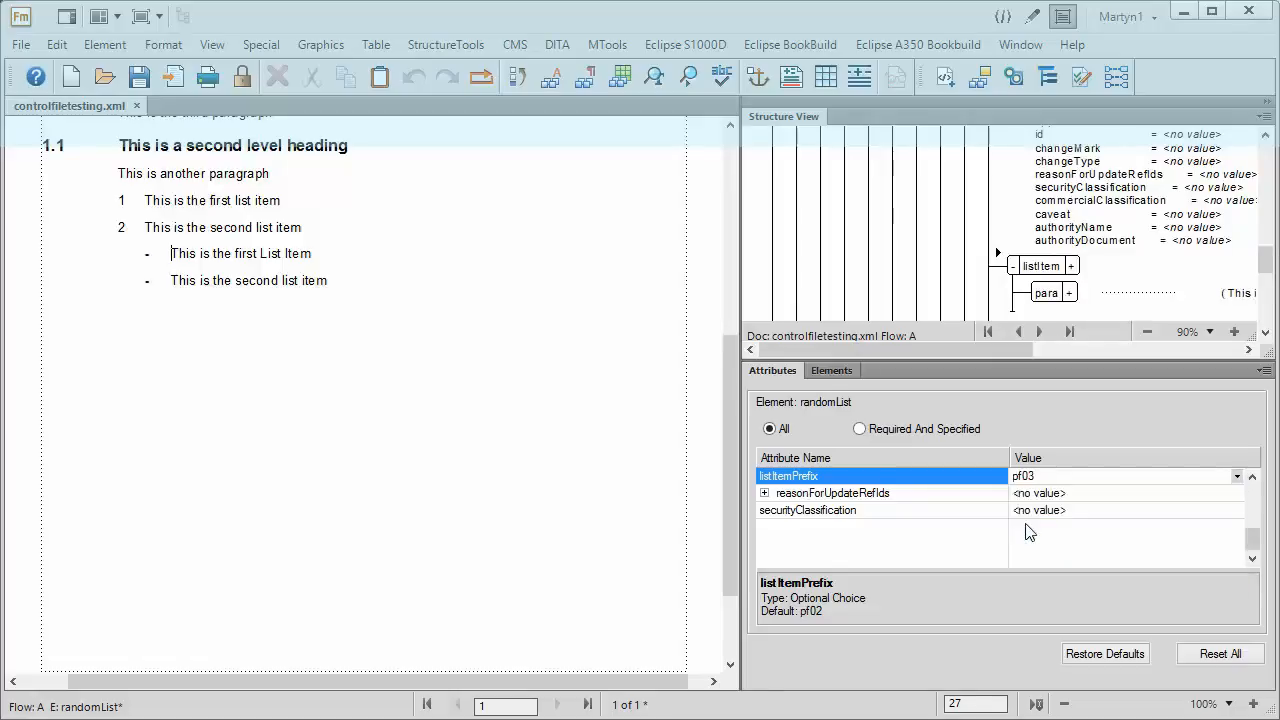